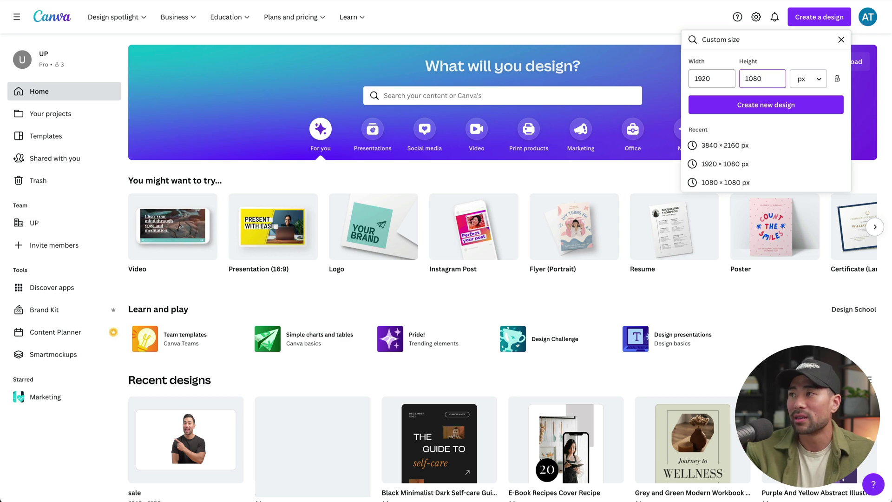
# Create a blank 1920 × 1080 px design and bring up its background colour palette.
pyautogui.click(728, 104)
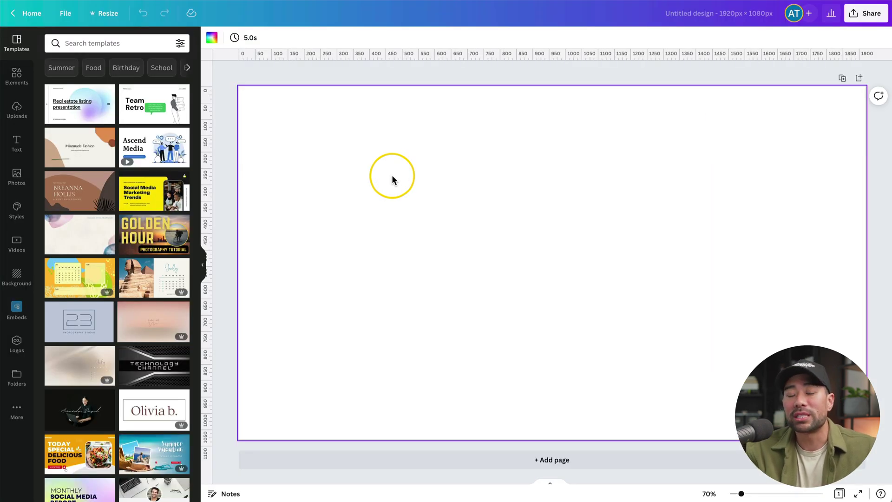
pyautogui.click(212, 38)
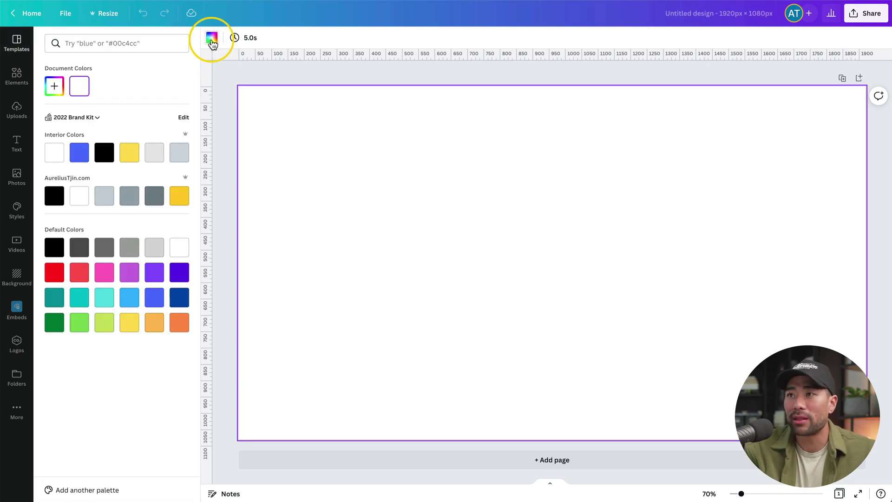
pyautogui.click(212, 39)
pyautogui.click(212, 39)
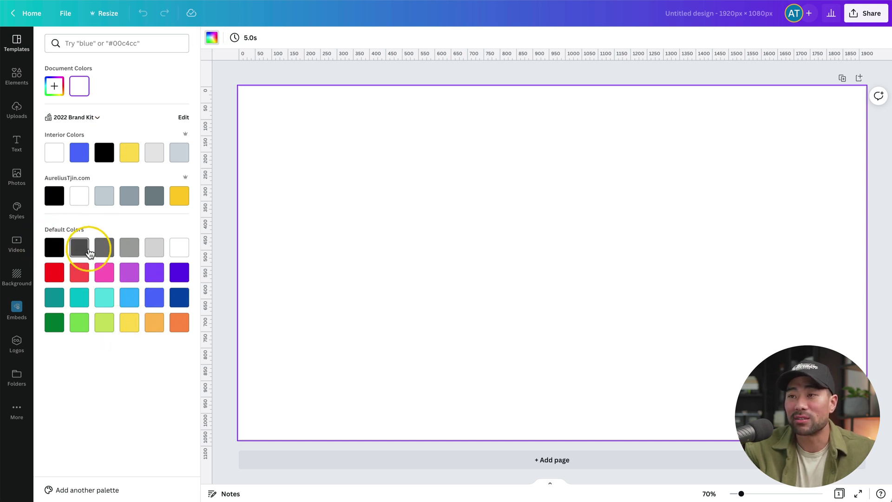
pyautogui.click(55, 86)
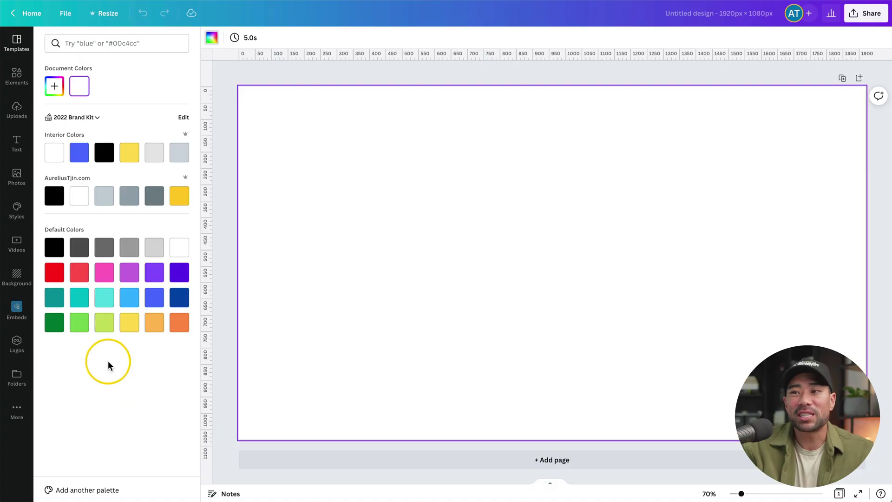
# Apply the teal Default Colors swatch to the page background and show the Text panel.
pyautogui.click(54, 297)
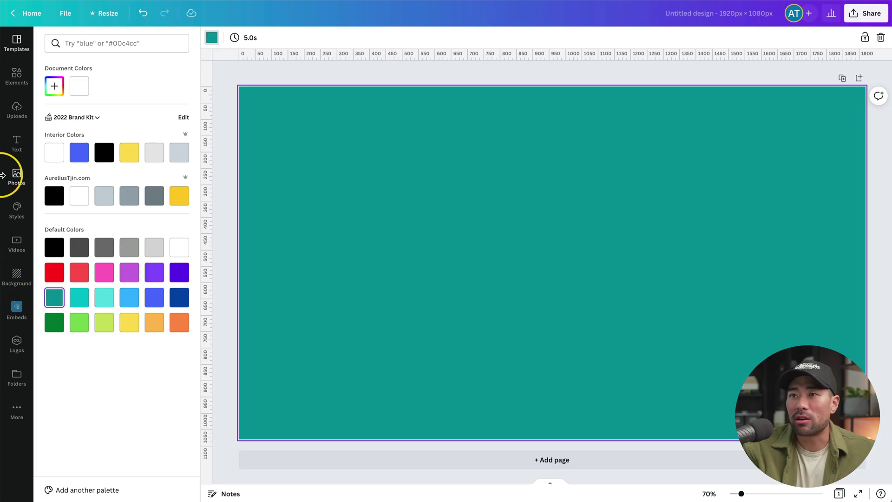
pyautogui.click(4, 175)
pyautogui.click(16, 148)
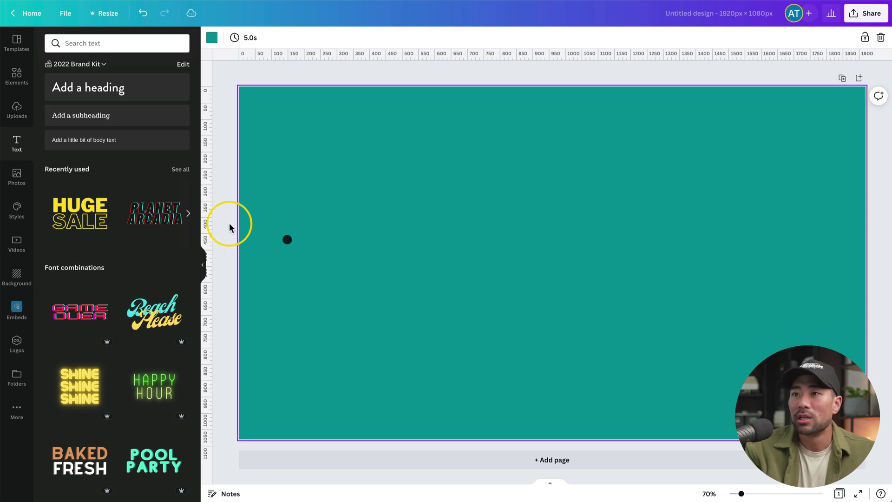
# Add a heading reading '10 USEFUL' on one line and 'WEBSITES' on the next.
pyautogui.click(14, 114)
pyautogui.click(12, 152)
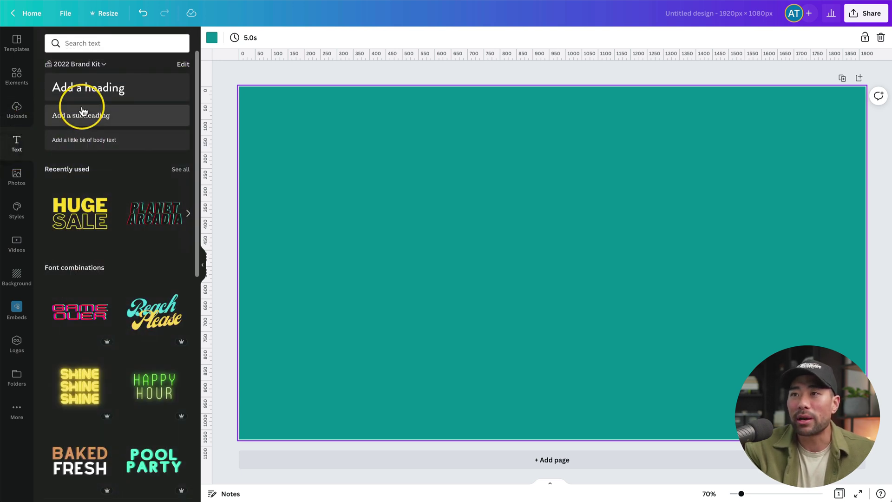
pyautogui.click(109, 93)
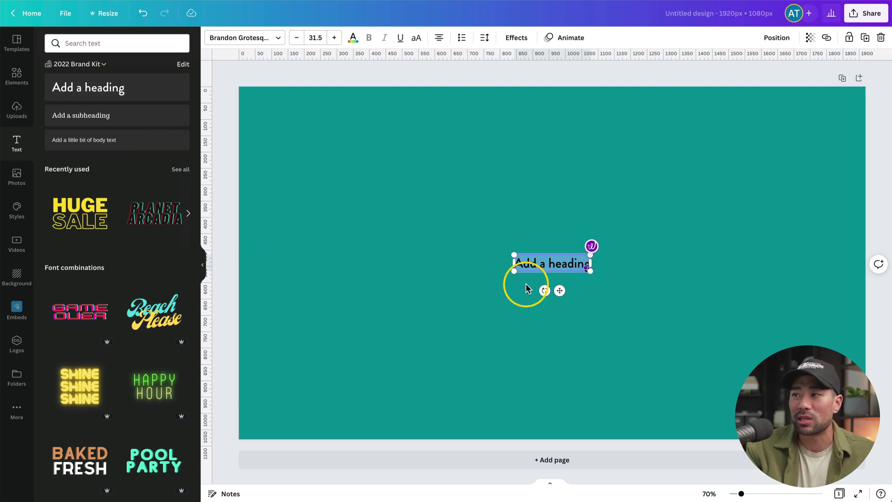
pyautogui.click(558, 257)
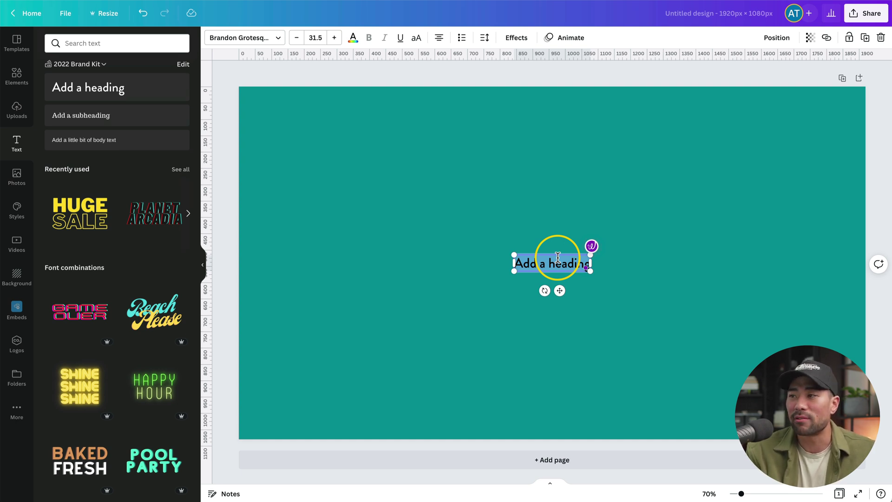
pyautogui.write('10 USEFUL')
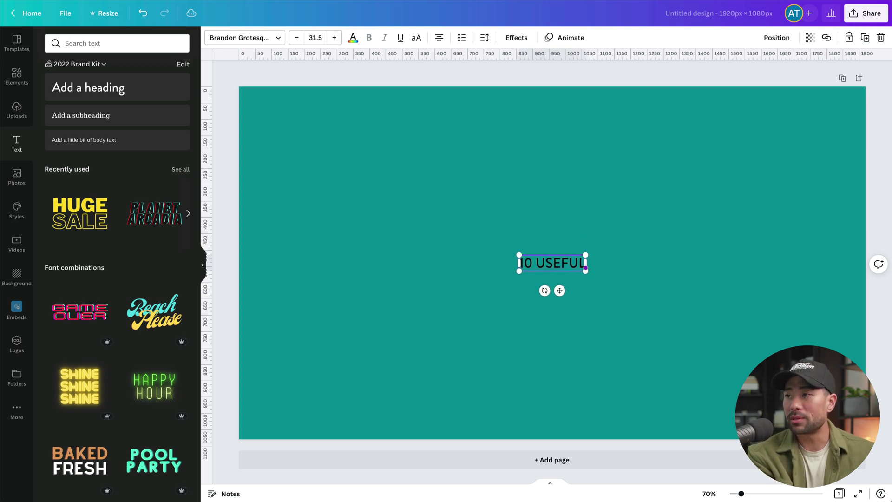
pyautogui.press('Return')
pyautogui.write('WEBSITES')
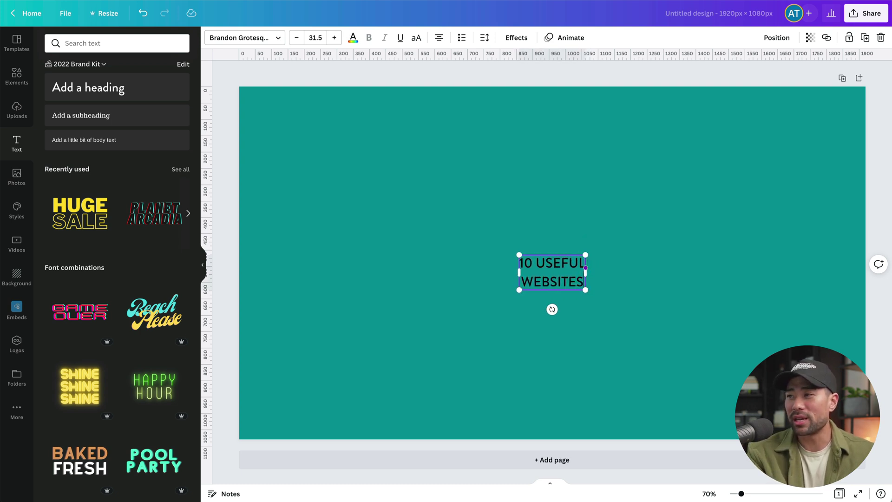
pyautogui.click(542, 289)
pyautogui.click(534, 336)
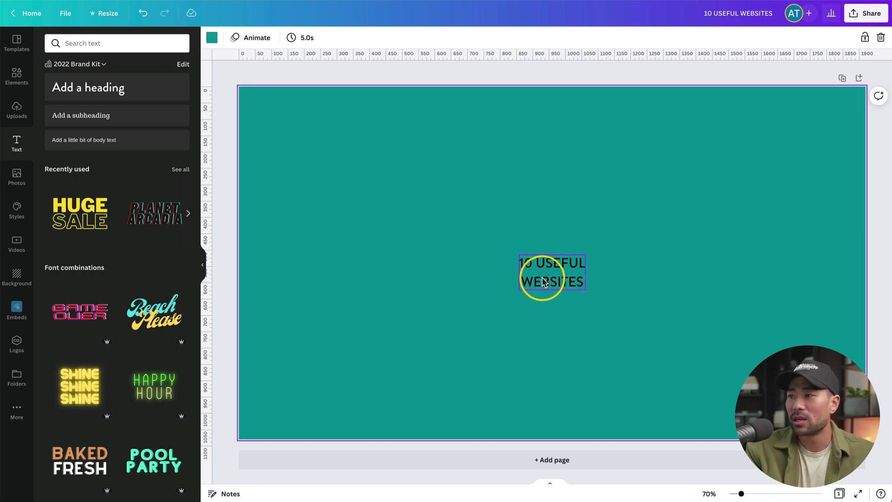
# Move the heading text box to the upper left of the page.
pyautogui.moveTo(542, 279); pyautogui.dragTo(335, 205)
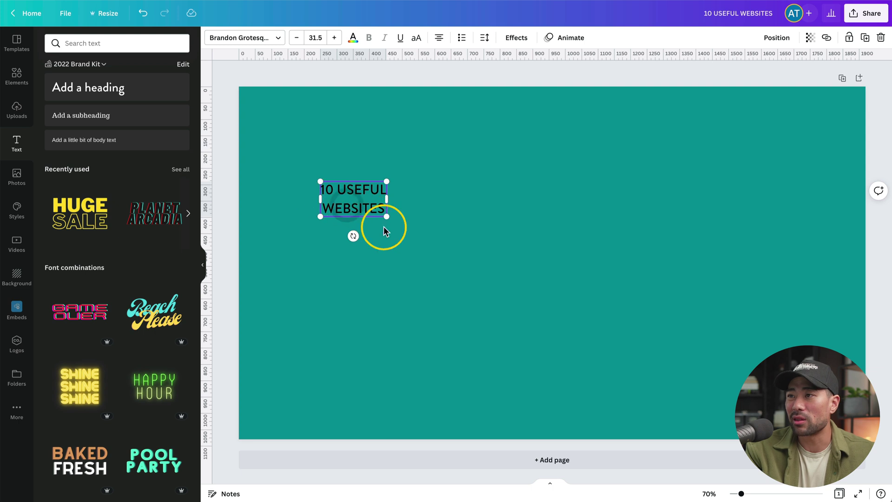
pyautogui.doubleClick(365, 204)
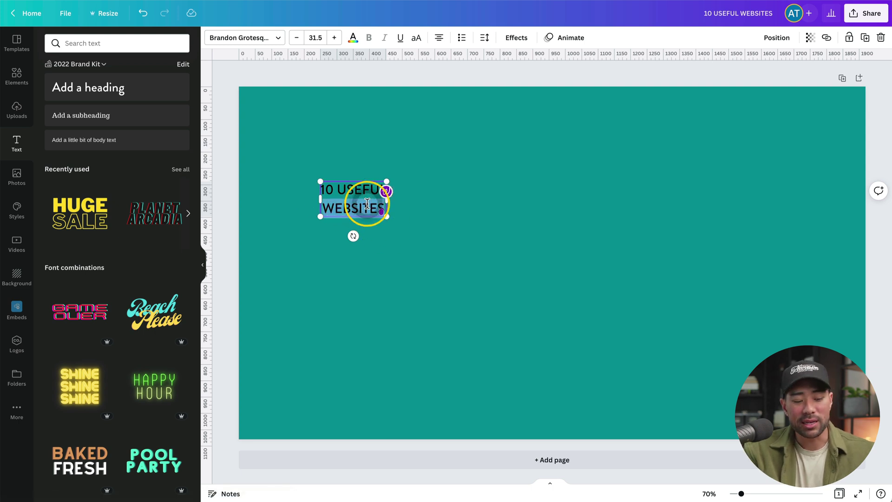
pyautogui.tripleClick(367, 203)
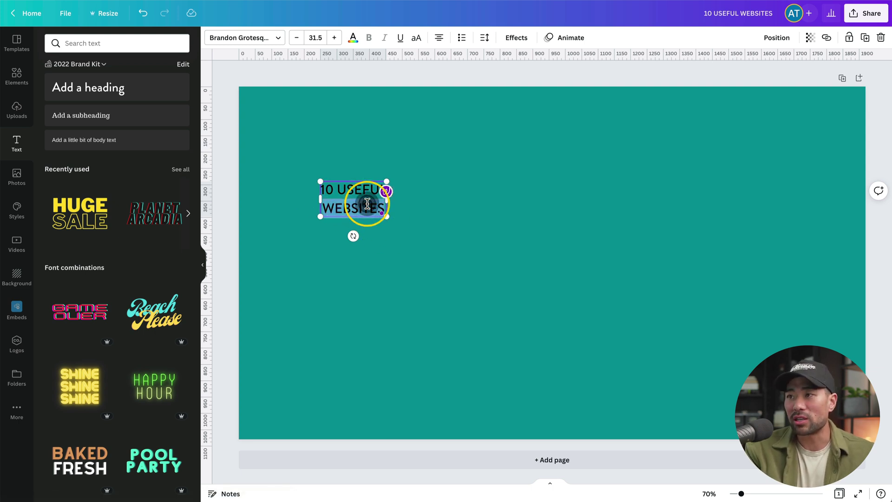
pyautogui.click(364, 230)
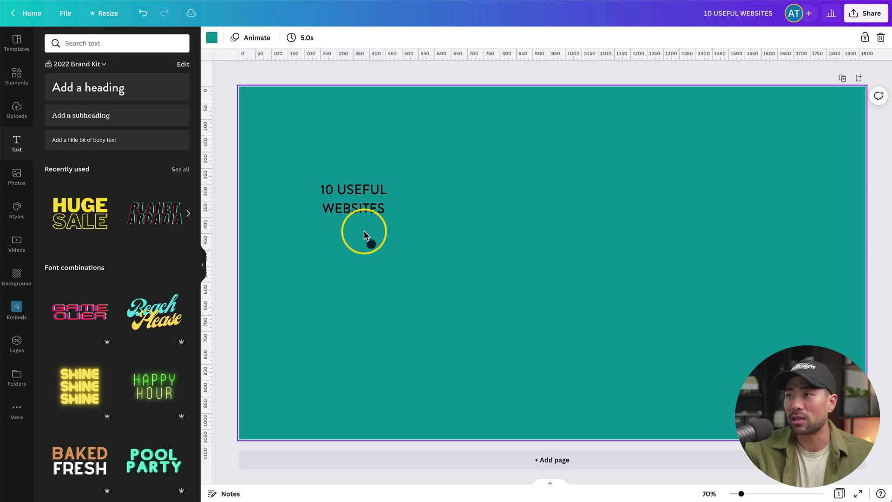
pyautogui.click(364, 200)
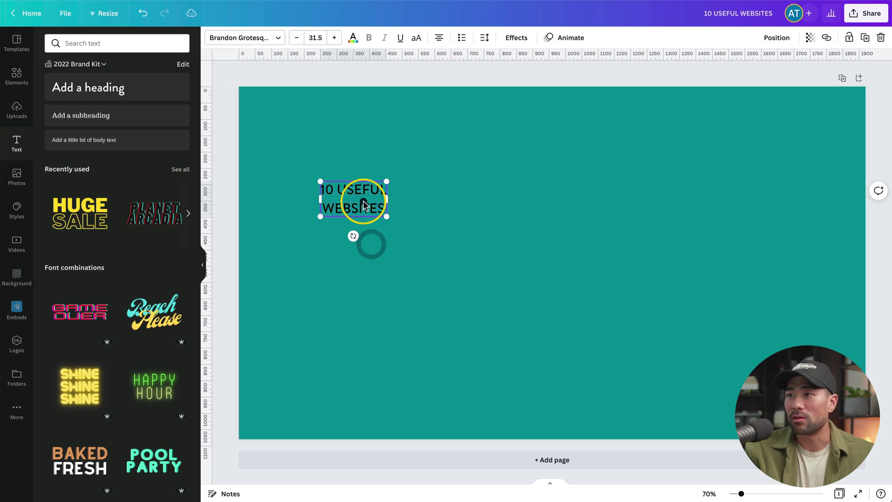
# Change the heading's text colour to white (#ffffff).
pyautogui.click(354, 42)
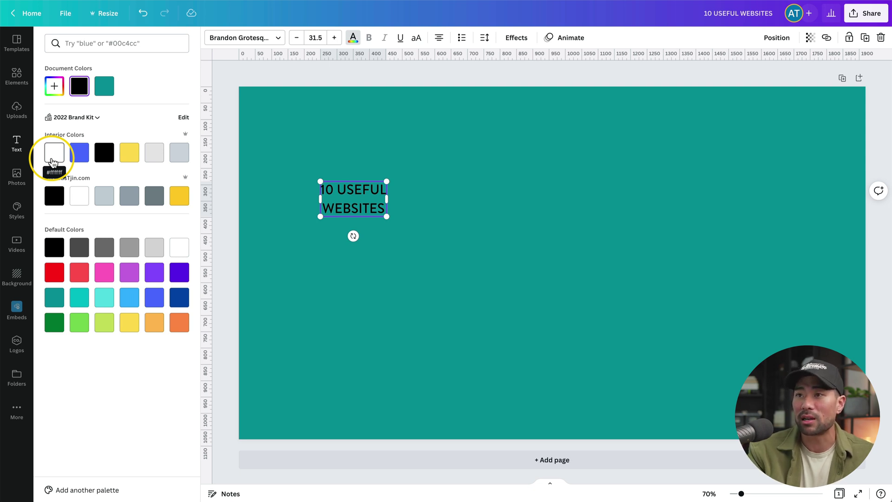
pyautogui.click(180, 247)
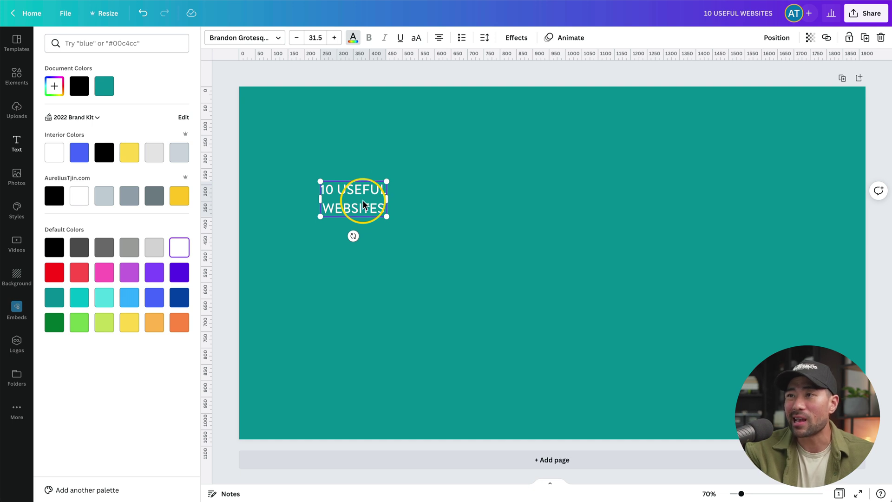
pyautogui.click(278, 39)
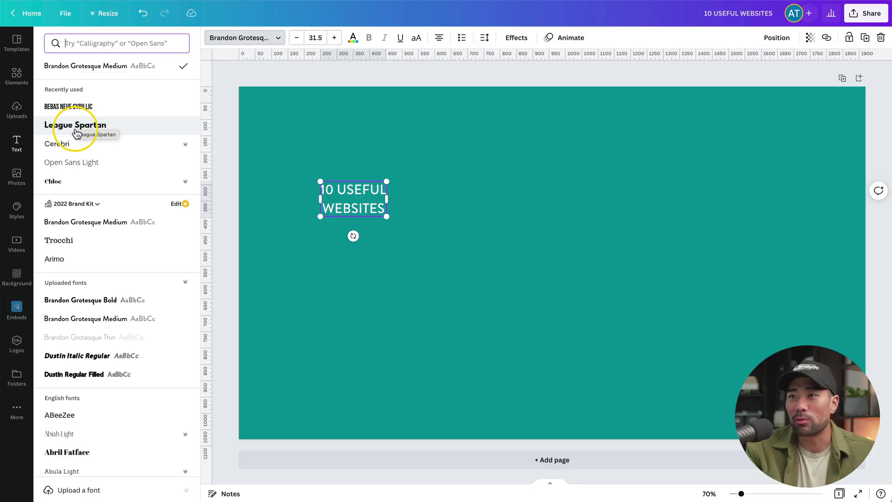
# Set the heading in League Spartan, enlarge it to size 125 and shift it left.
pyautogui.click(77, 132)
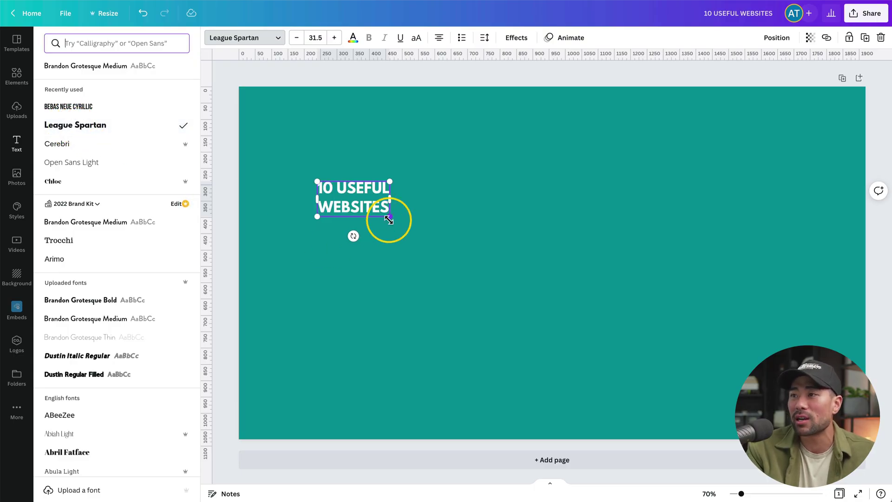
pyautogui.moveTo(389, 218); pyautogui.dragTo(574, 421)
pyautogui.moveTo(471, 260); pyautogui.dragTo(436, 272)
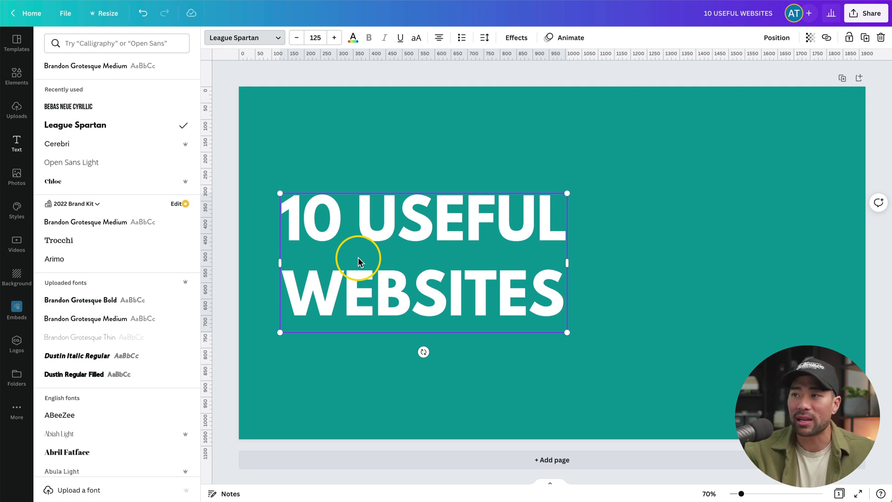
# Switch the heading to Bebas Neue Cyrillic, size 205, positioned in the upper left.
pyautogui.click(92, 110)
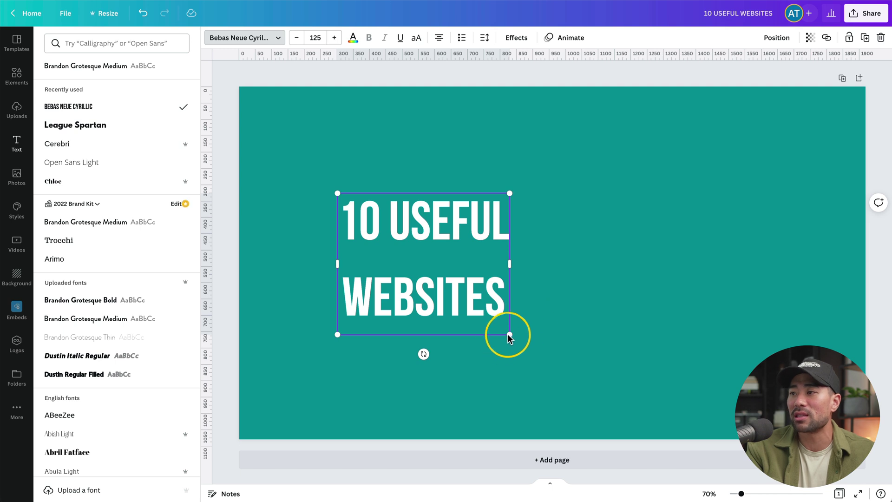
pyautogui.moveTo(510, 334); pyautogui.dragTo(617, 424)
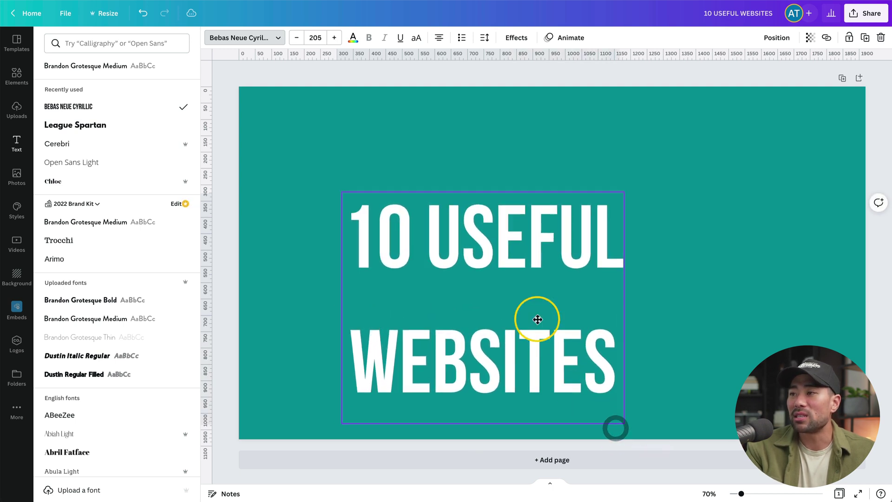
pyautogui.moveTo(535, 318); pyautogui.dragTo(454, 269)
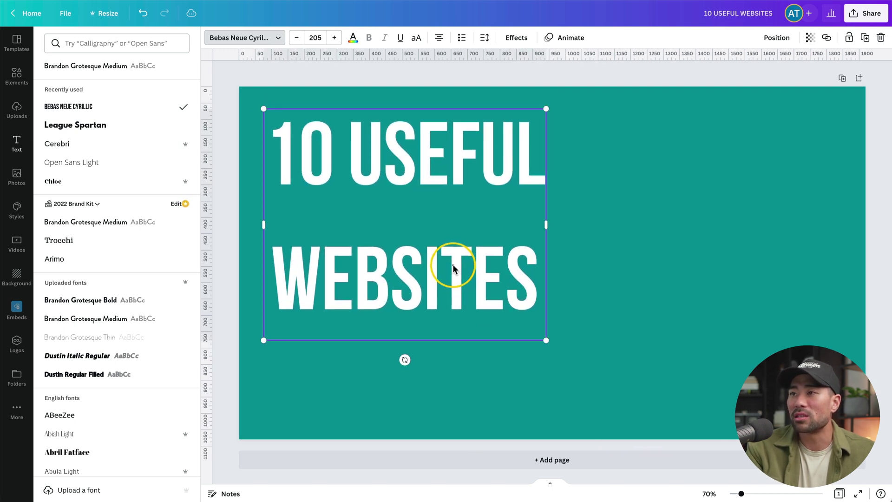
pyautogui.doubleClick(410, 238)
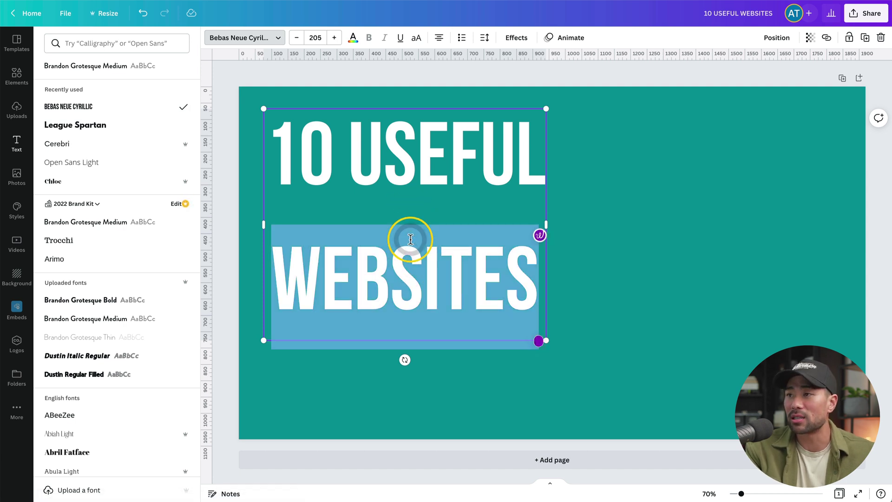
pyautogui.click(474, 390)
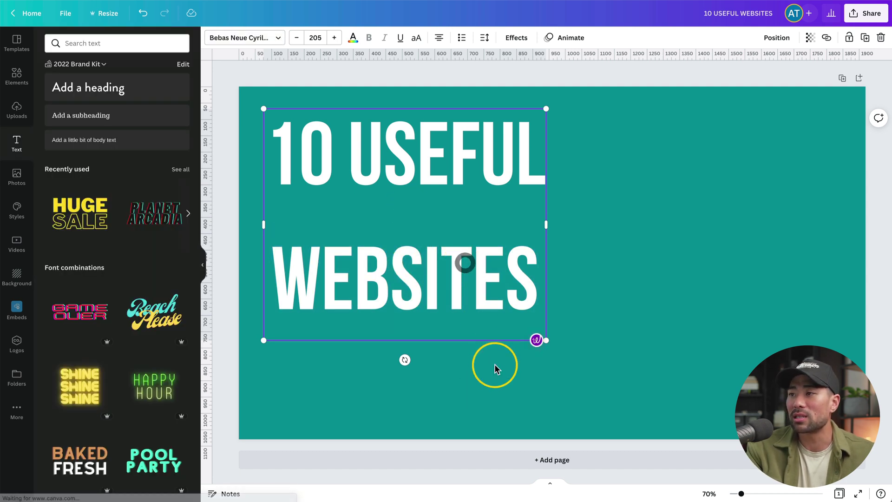
pyautogui.click(494, 368)
pyautogui.click(470, 301)
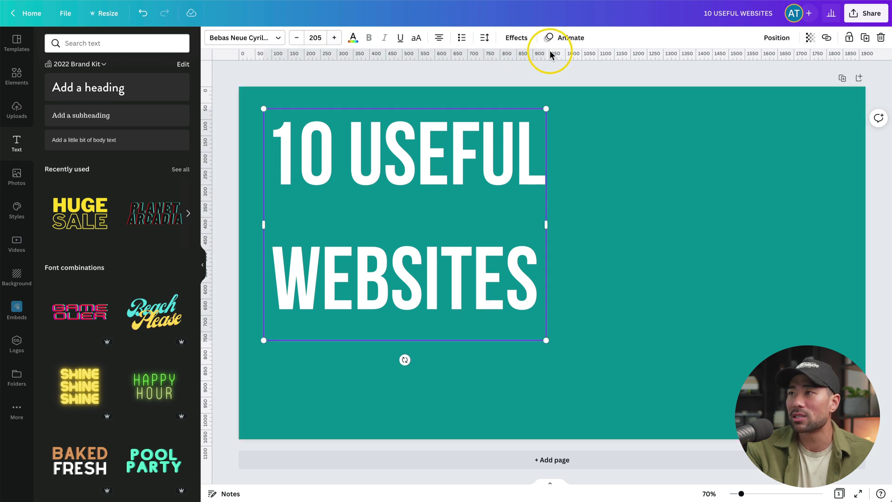
# Reduce the heading's line spacing from 1.4 to about 0.9.
pyautogui.click(484, 40)
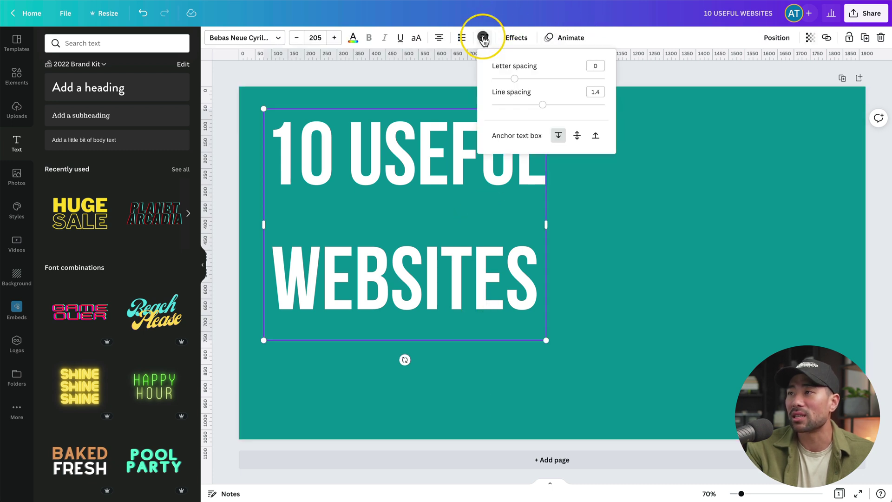
pyautogui.moveTo(539, 106); pyautogui.dragTo(515, 80)
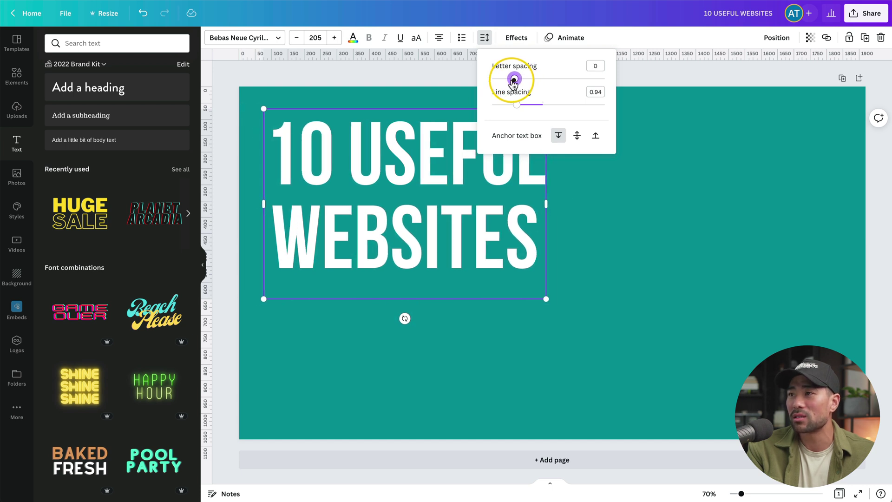
pyautogui.click(486, 347)
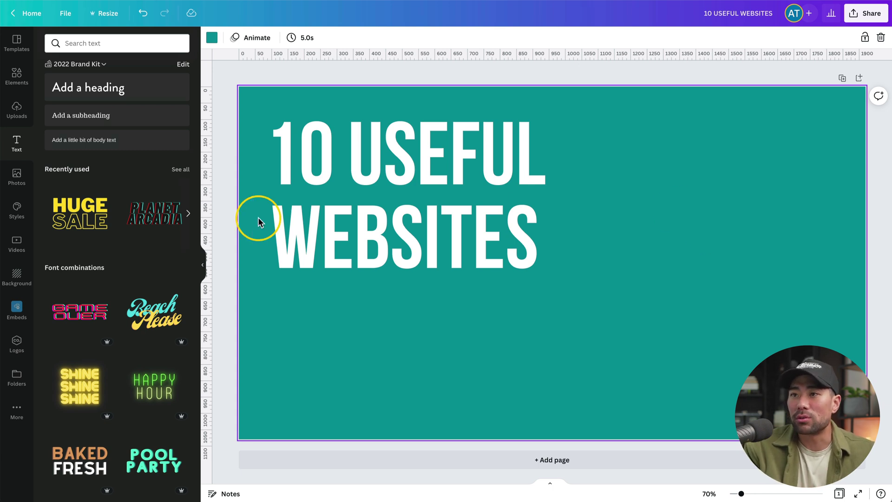
# Add Page 2 and stretch the uploaded arms-crossed photo to fill it edge to edge.
pyautogui.click(17, 112)
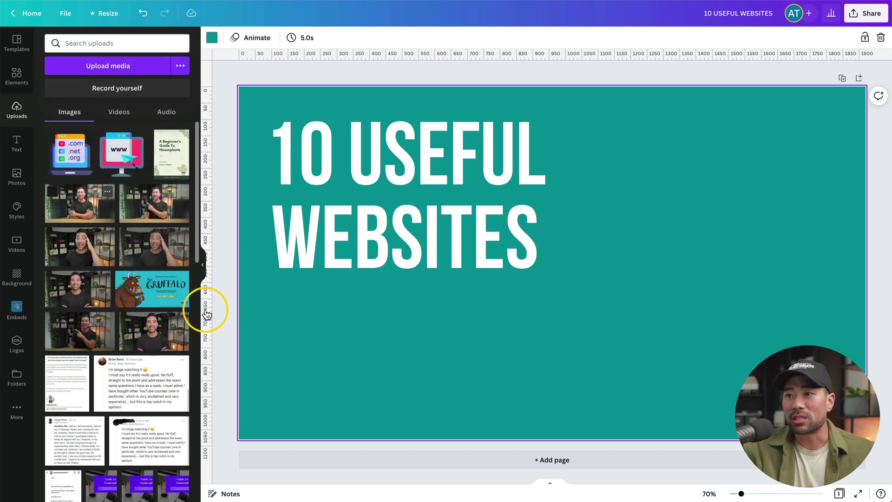
pyautogui.click(529, 459)
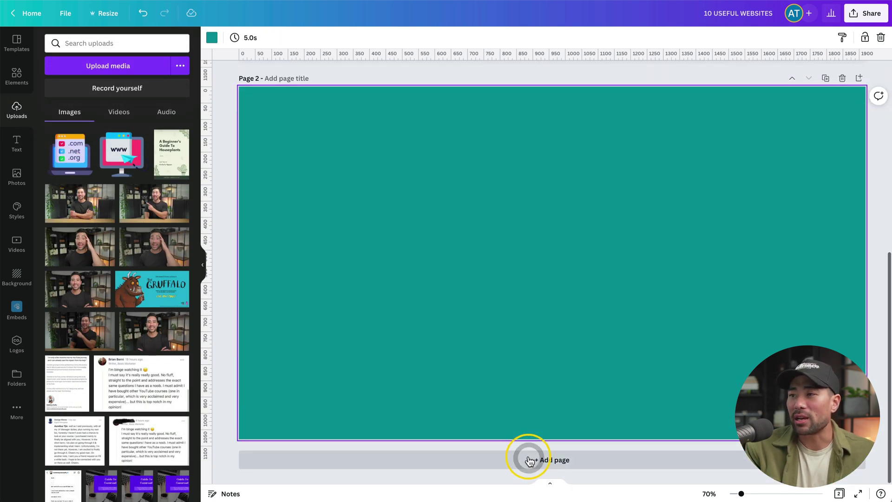
pyautogui.click(385, 317)
pyautogui.click(71, 210)
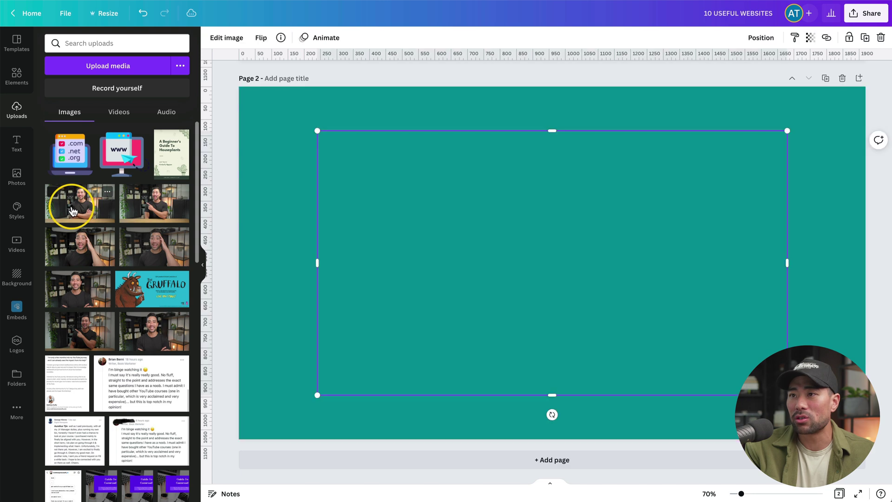
pyautogui.moveTo(423, 295); pyautogui.dragTo(404, 262)
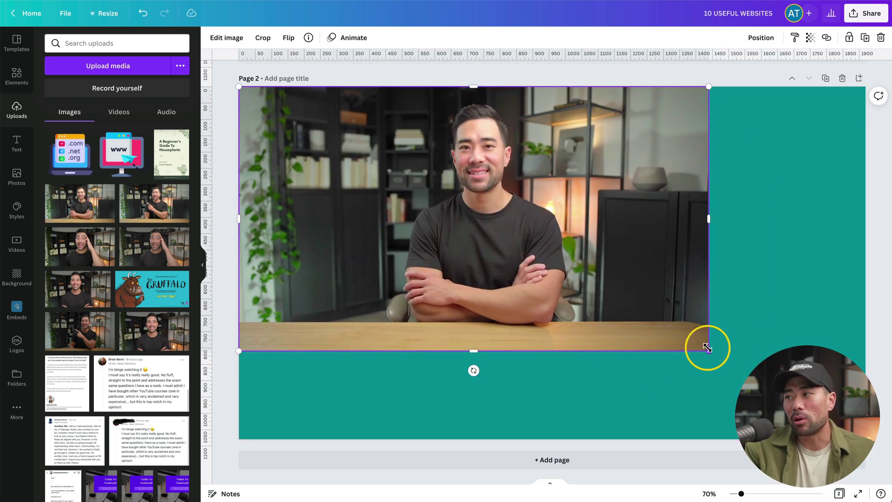
pyautogui.moveTo(709, 351); pyautogui.dragTo(866, 439)
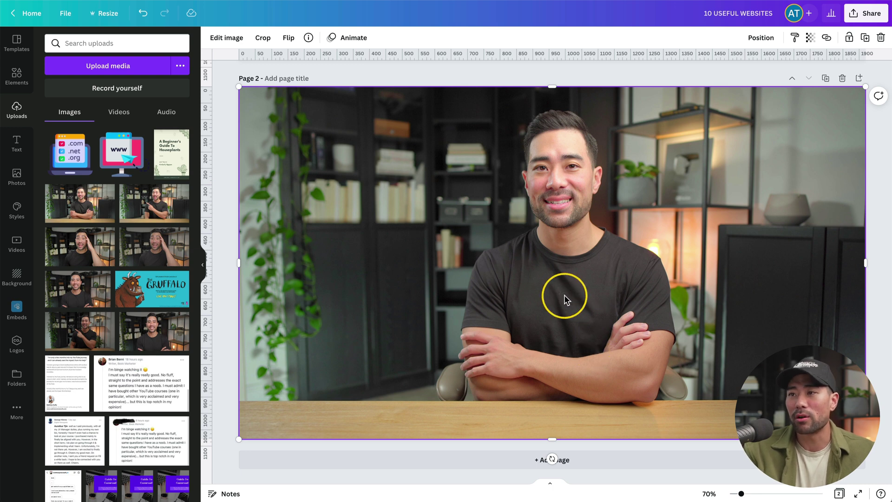
pyautogui.click(144, 202)
pyautogui.moveTo(605, 325); pyautogui.dragTo(528, 281)
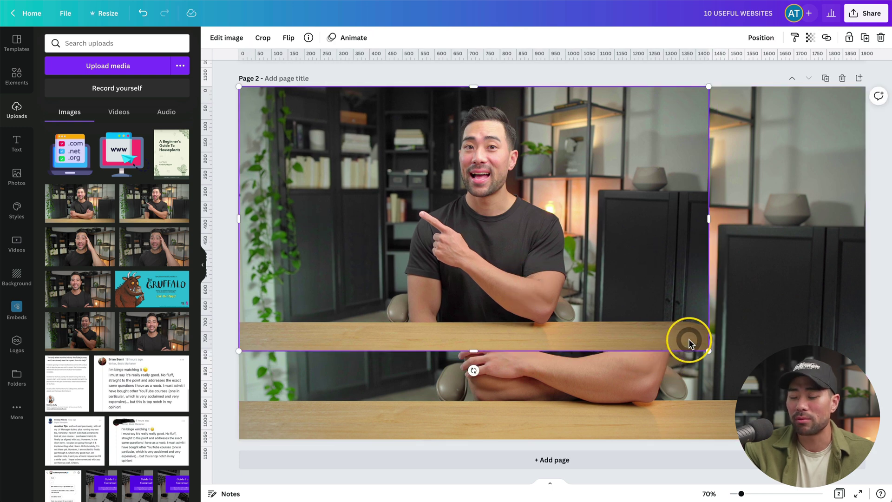
pyautogui.press('Delete')
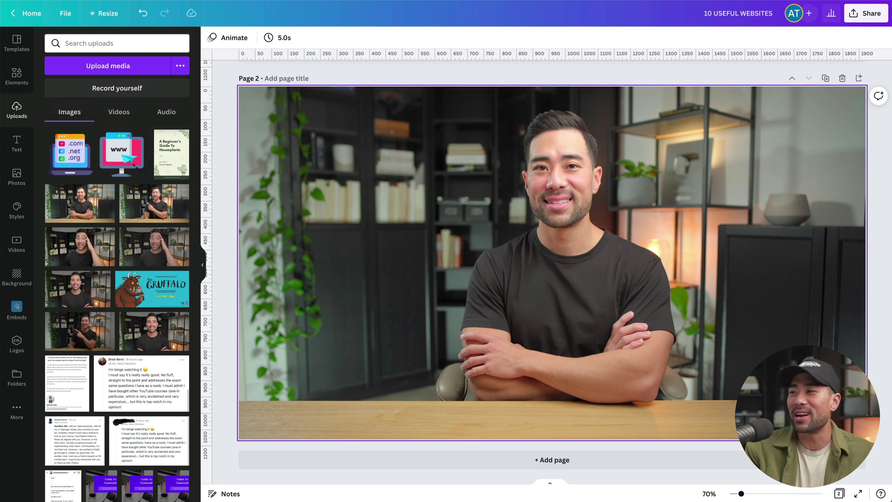
pyautogui.click(677, 355)
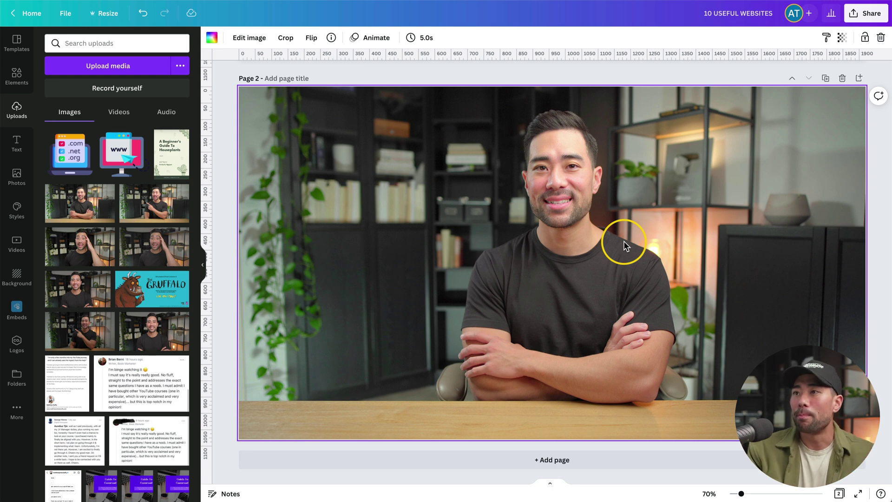
# Remove the photo's background with BG Remover and trim the frame around the man.
pyautogui.click(255, 37)
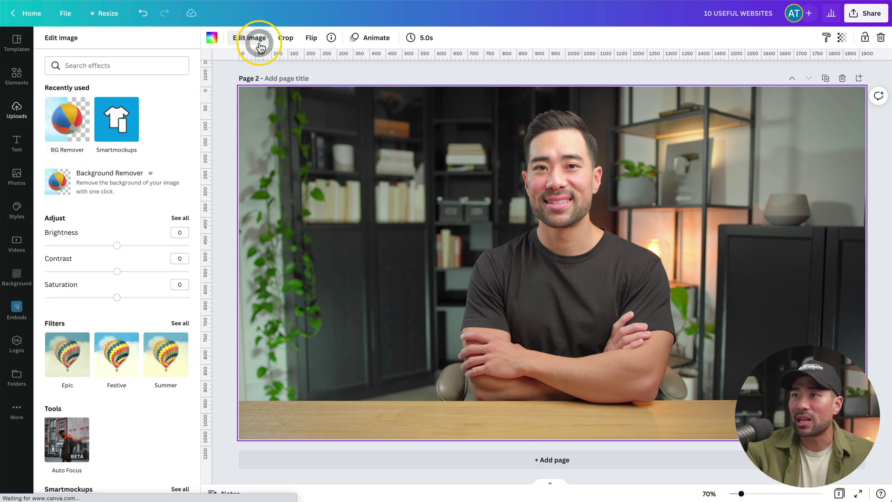
pyautogui.click(63, 134)
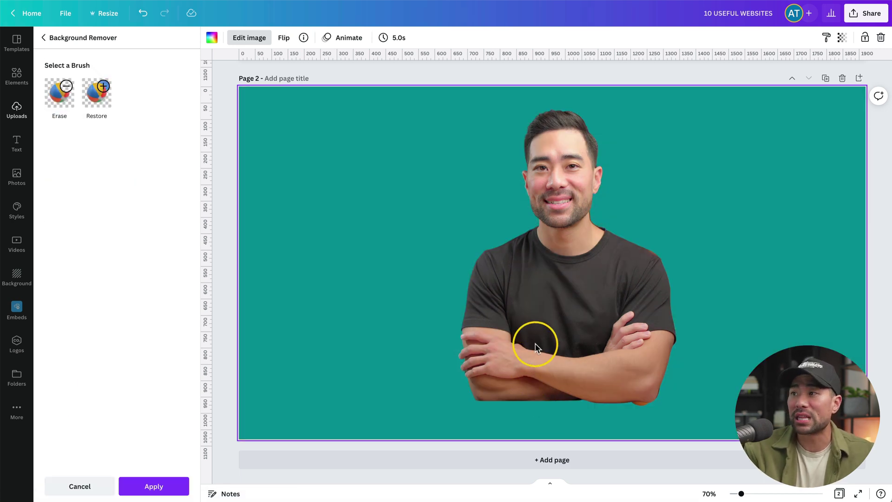
pyautogui.click(541, 329)
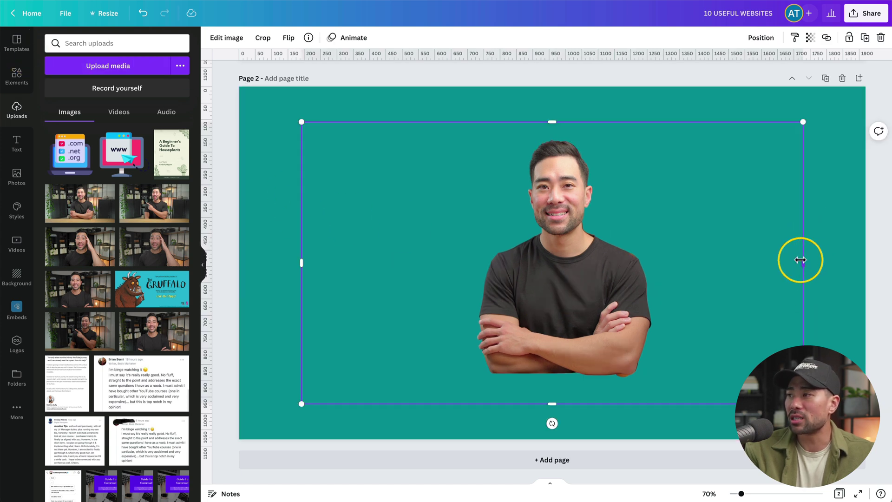
pyautogui.moveTo(800, 260); pyautogui.dragTo(665, 260)
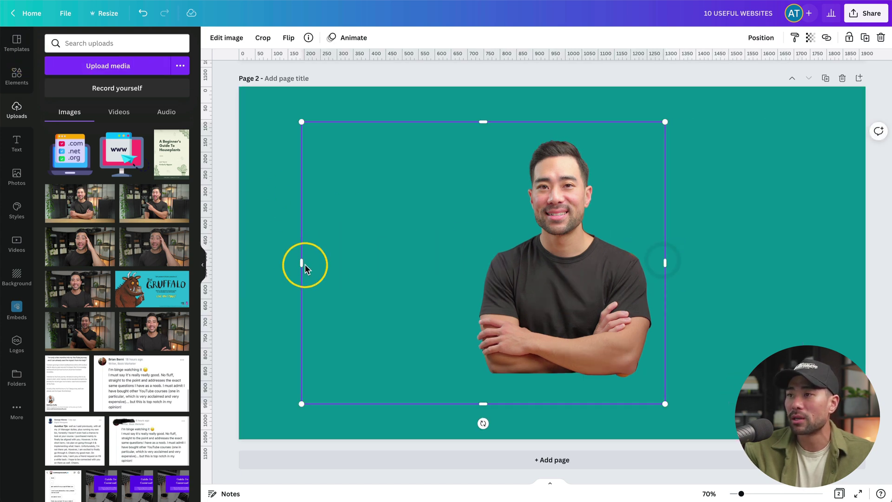
pyautogui.moveTo(302, 263); pyautogui.dragTo(475, 261)
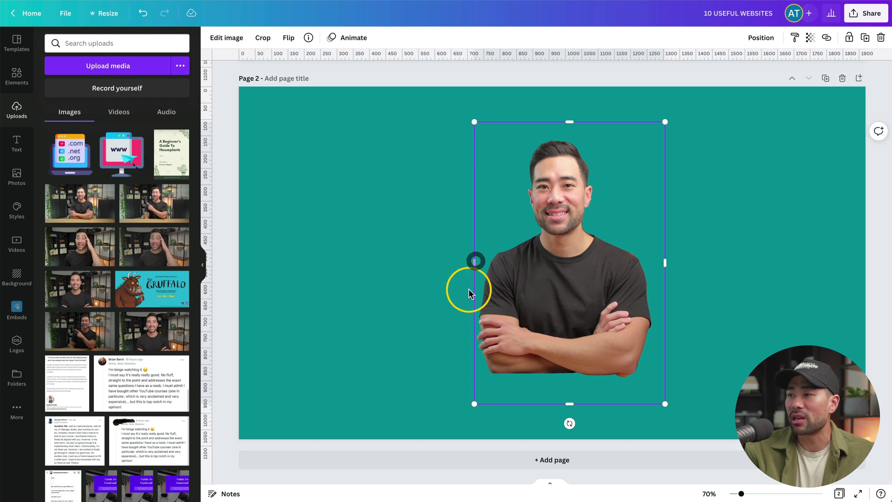
# Copy the cutout man and select Page 1 as the paste target.
pyautogui.click(737, 209)
pyautogui.scroll(1, 651, 246)
pyautogui.rightClick(570, 288)
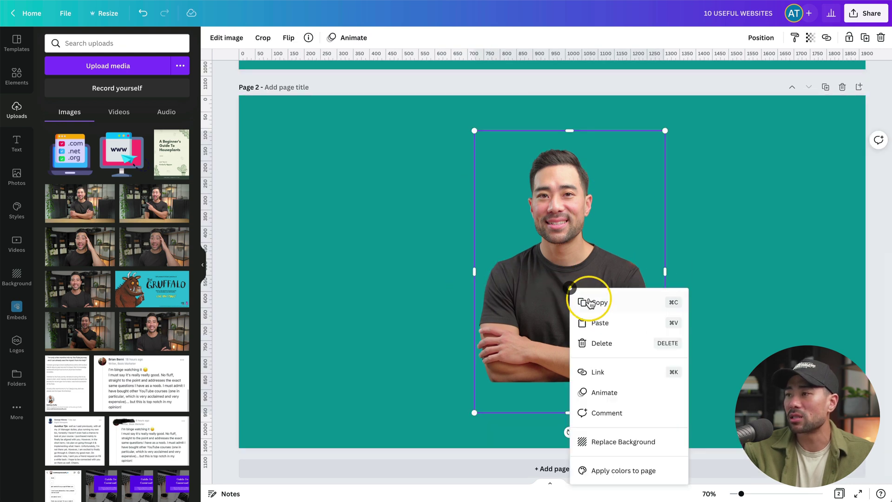
pyautogui.click(590, 303)
pyautogui.scroll(8, 602, 295)
pyautogui.click(643, 273)
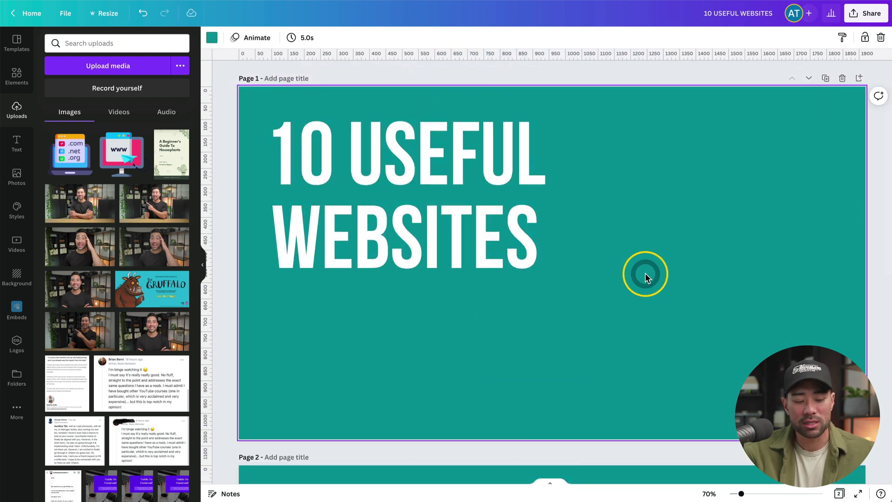
# Paste the cutout onto Page 1, enlarge it, and place it on the right with his face visible.
pyautogui.hotkey('ctrl', 'v')
pyautogui.moveTo(590, 292); pyautogui.dragTo(797, 367)
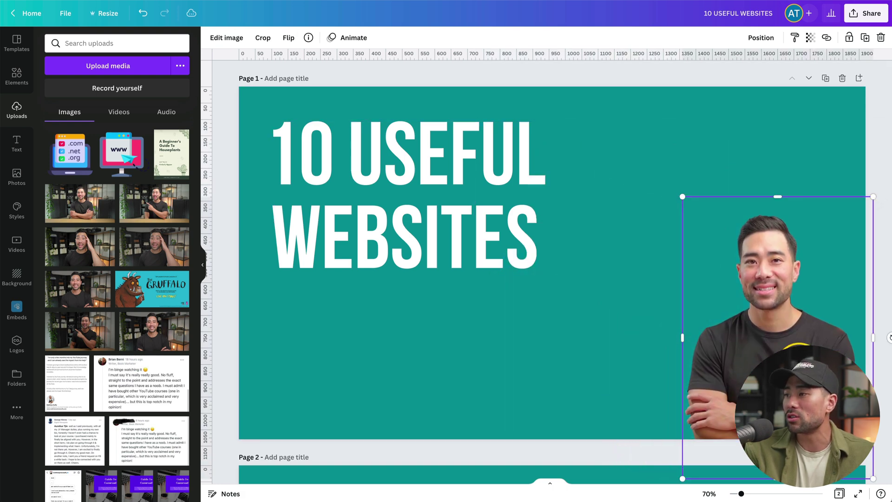
pyautogui.moveTo(682, 197); pyautogui.dragTo(399, 47)
pyautogui.moveTo(649, 195); pyautogui.dragTo(732, 312)
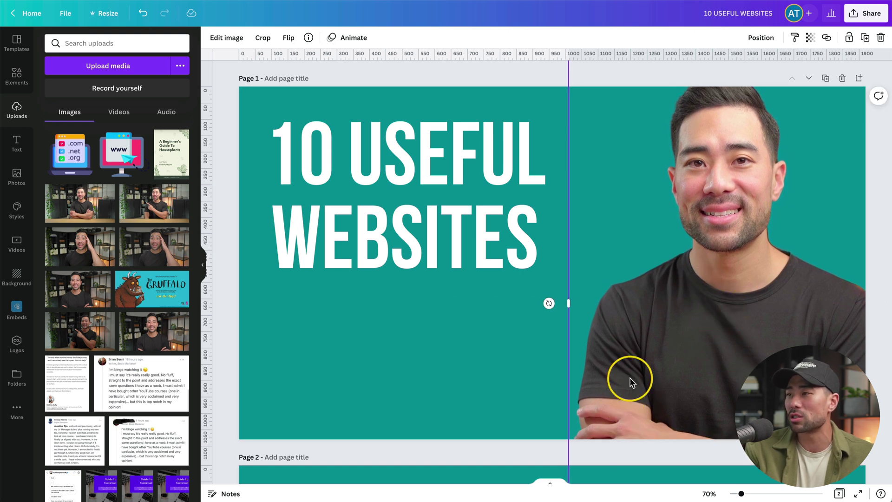
pyautogui.click(510, 398)
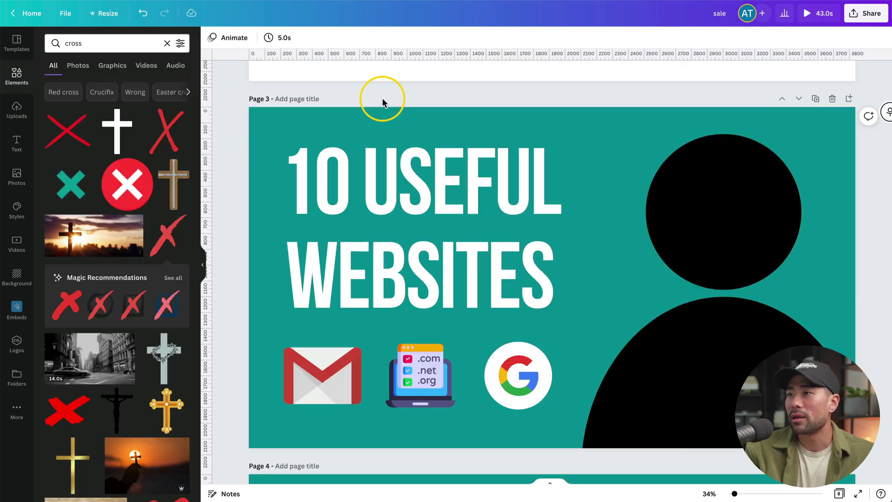
pyautogui.click(382, 98)
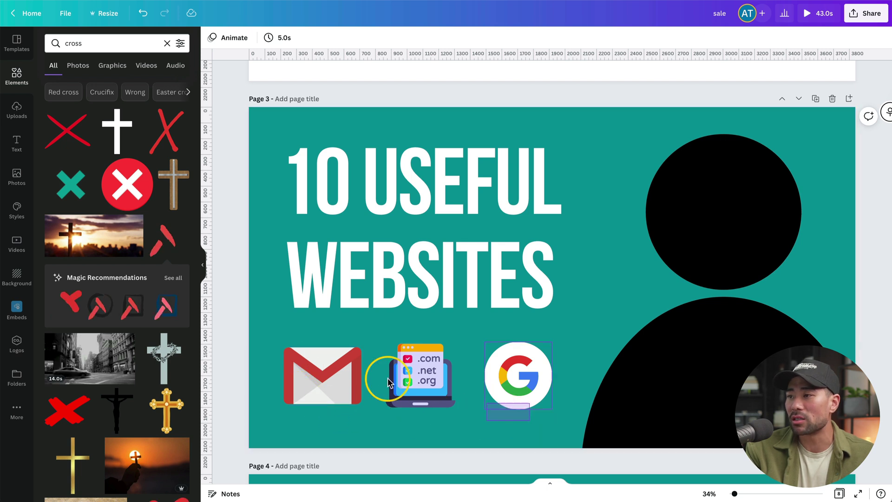
# Paste the Gmail, domain and Google icons onto Page 1 as a small row under the heading.
pyautogui.moveTo(389, 382); pyautogui.dragTo(279, 366)
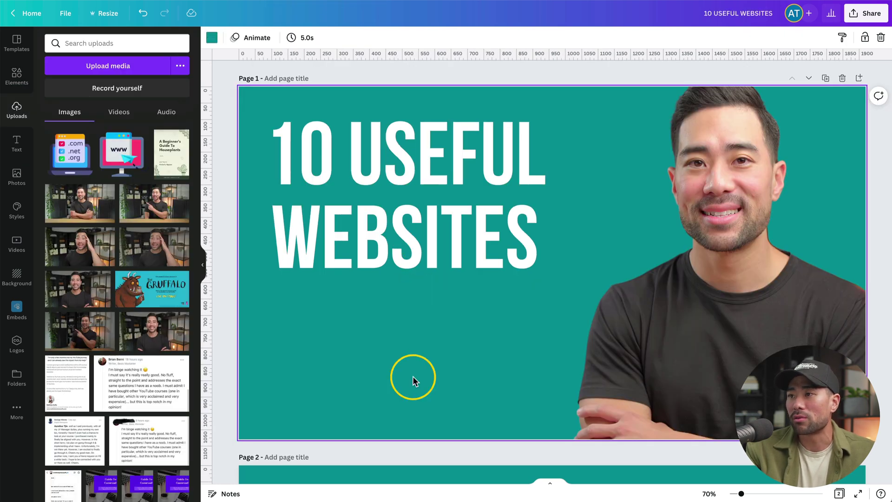
pyautogui.hotkey('ctrl', 'v')
pyautogui.moveTo(727, 190); pyautogui.dragTo(763, 387)
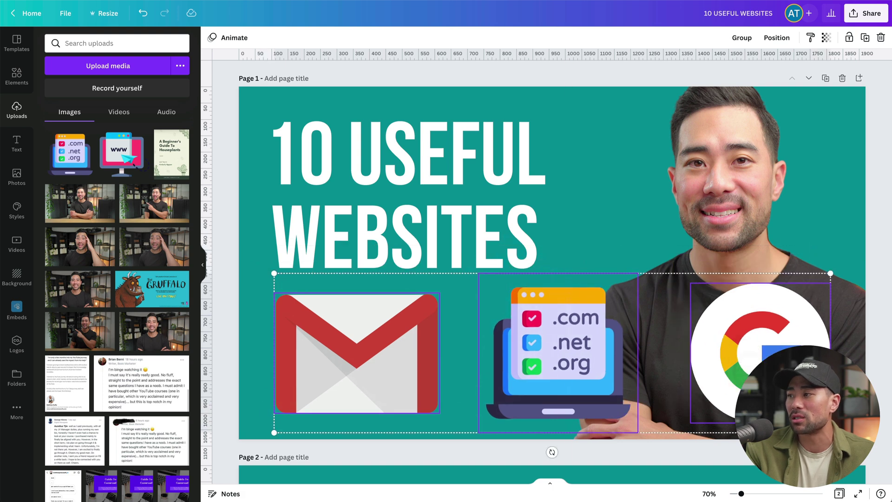
pyautogui.moveTo(830, 432); pyautogui.dragTo(516, 370)
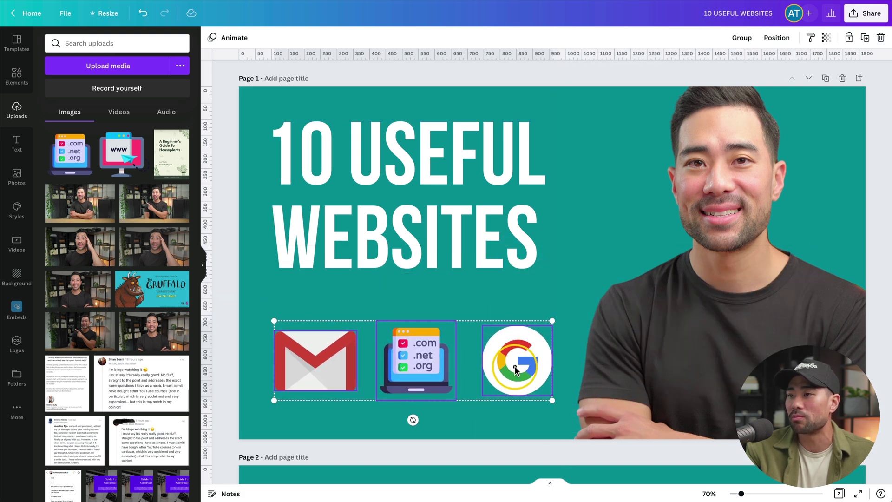
# Nudge the heading down slightly so it sits just above the icon row.
pyautogui.click(552, 308)
pyautogui.moveTo(464, 235); pyautogui.dragTo(465, 247)
pyautogui.click(633, 193)
pyautogui.click(537, 145)
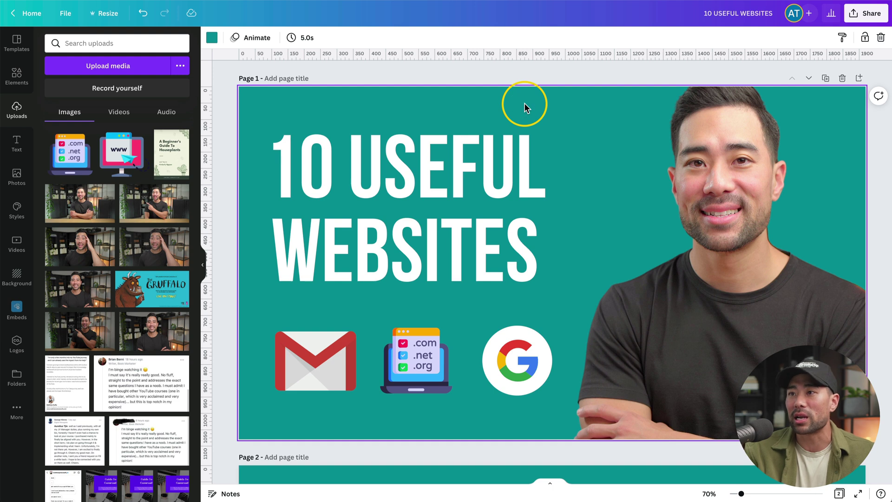
pyautogui.click(16, 274)
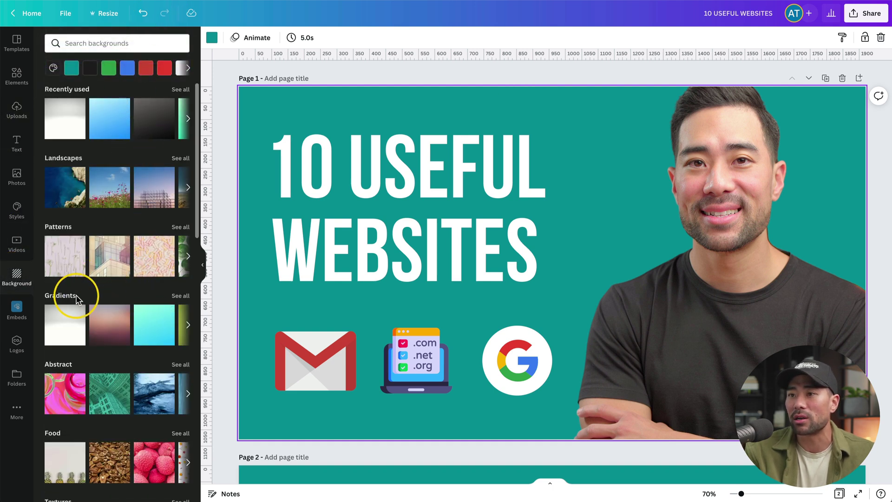
# Confirm the page background is the teal fill, then deselect everything on the page.
pyautogui.click(70, 296)
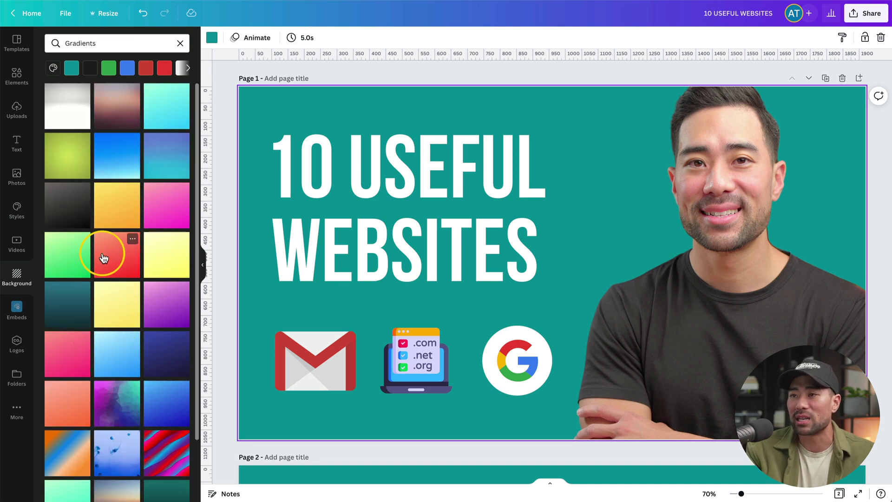
pyautogui.click(528, 75)
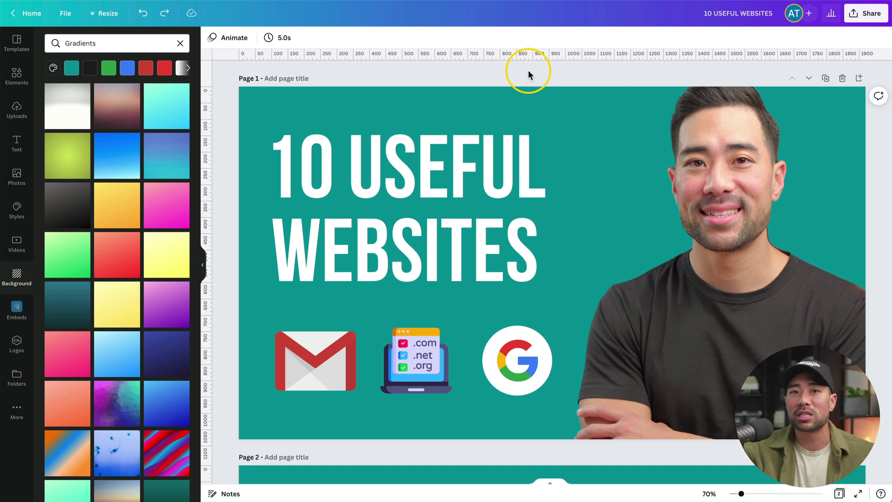
pyautogui.click(454, 102)
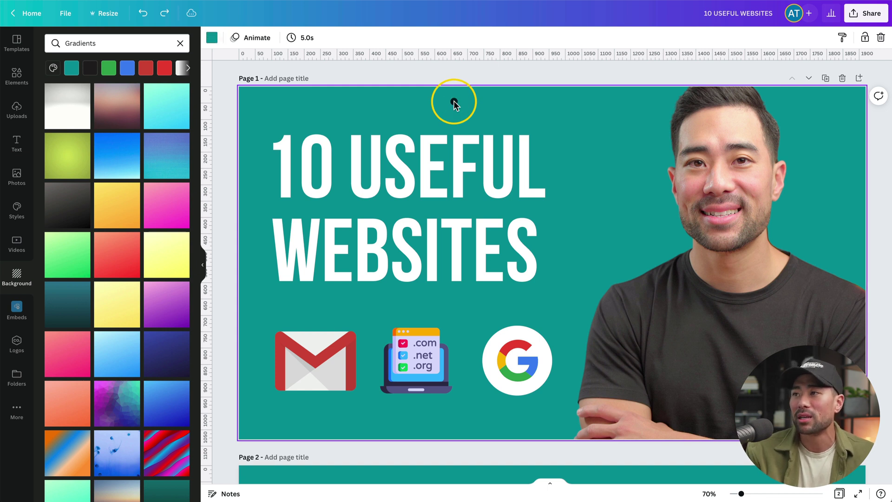
pyautogui.click(454, 103)
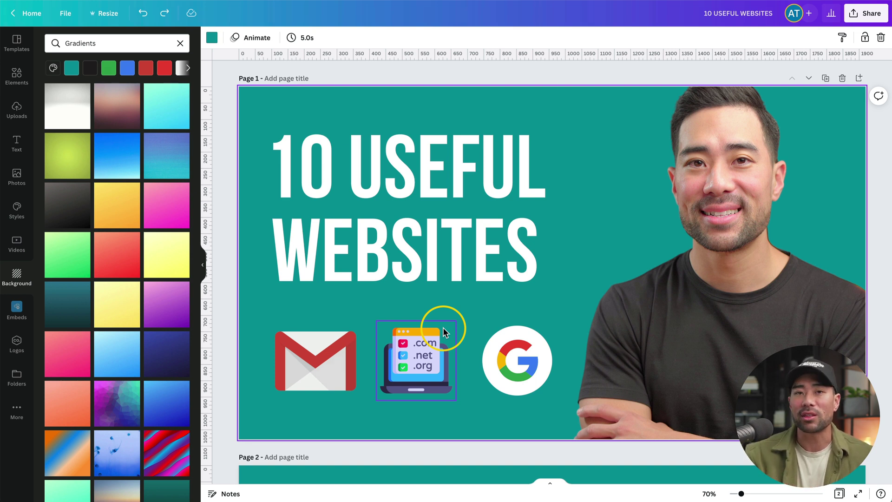
pyautogui.click(703, 80)
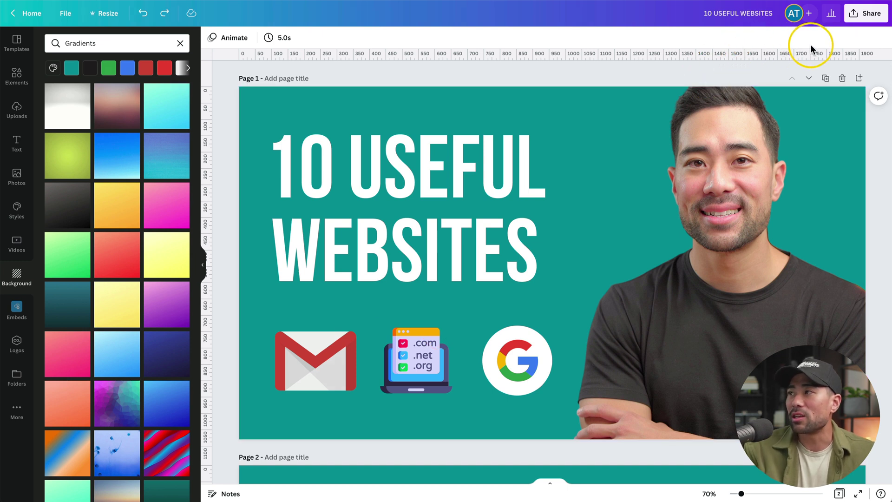
# Download only Page 1 of the design as a PNG.
pyautogui.click(861, 27)
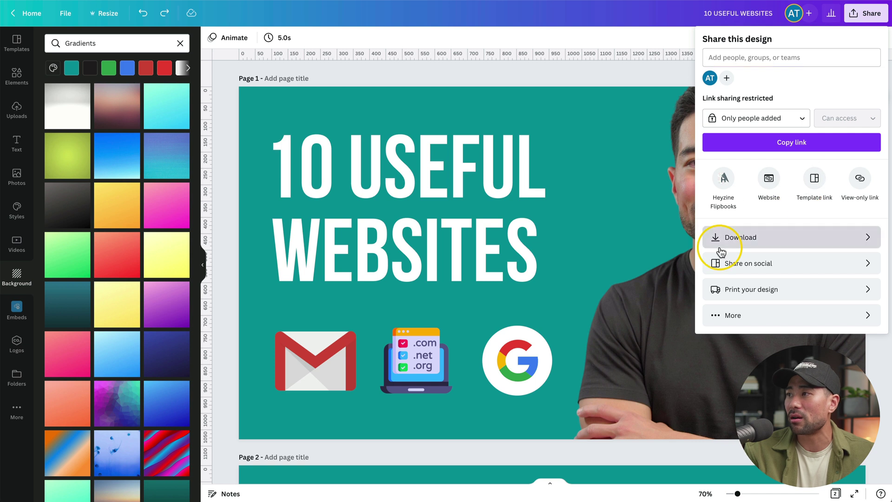
pyautogui.click(743, 237)
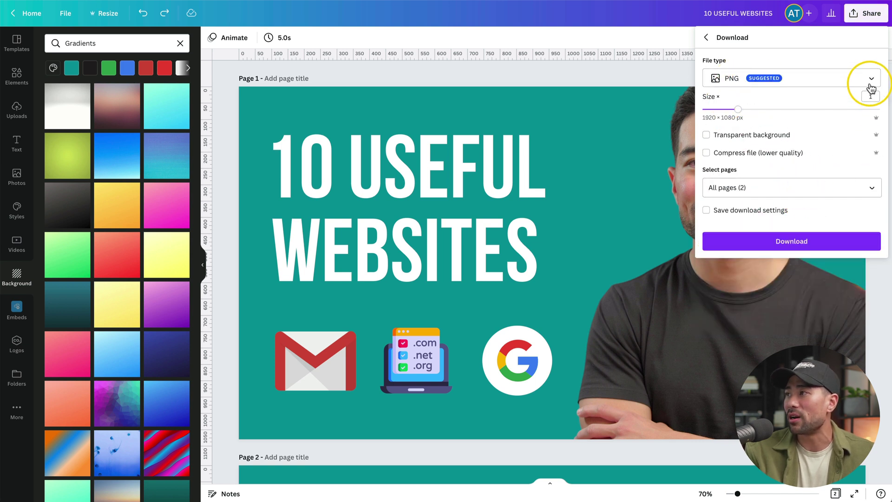
pyautogui.click(871, 191)
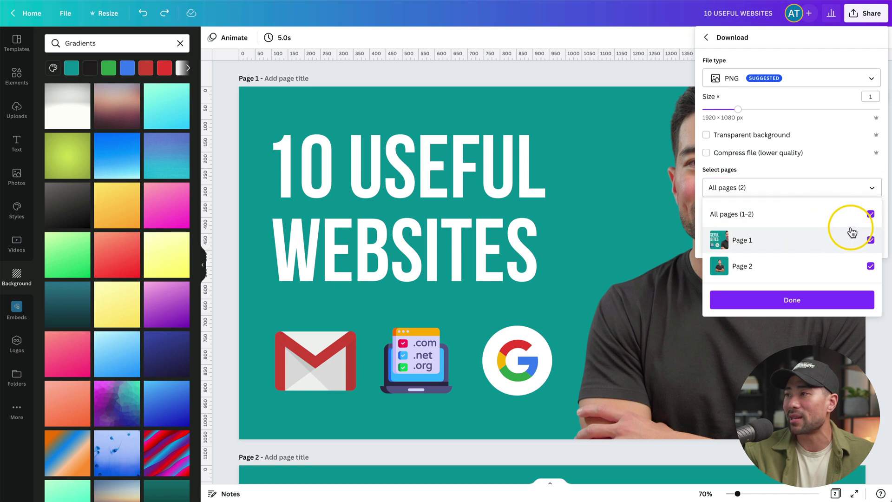
pyautogui.click(870, 214)
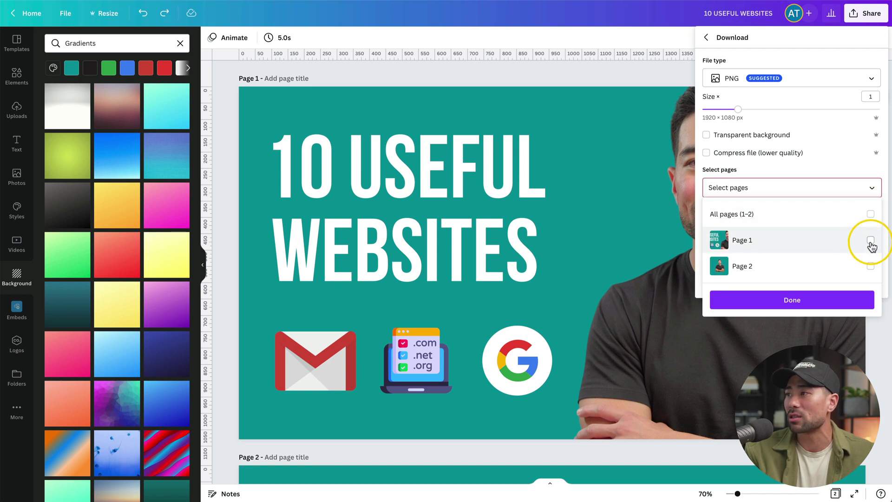
pyautogui.click(871, 240)
pyautogui.click(798, 297)
pyautogui.click(806, 246)
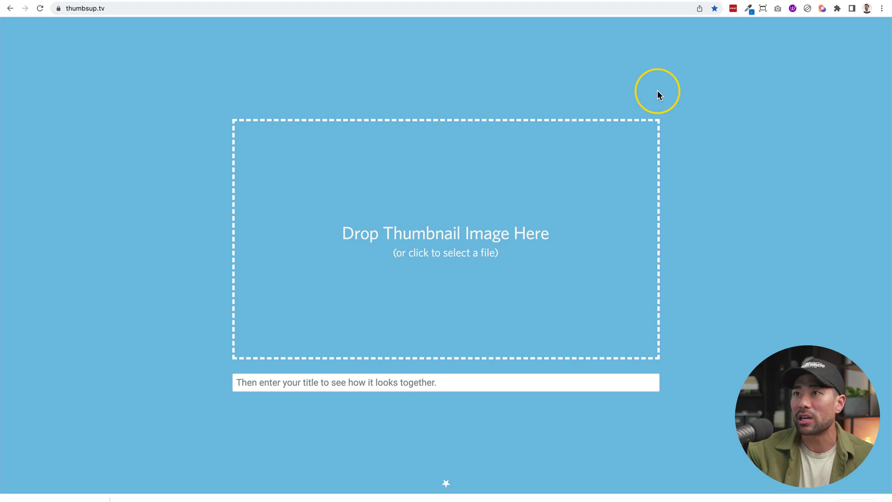
# Load the exported PNG into the thumbsup.tv thumbnail drop zone.
pyautogui.press('super+Tab')
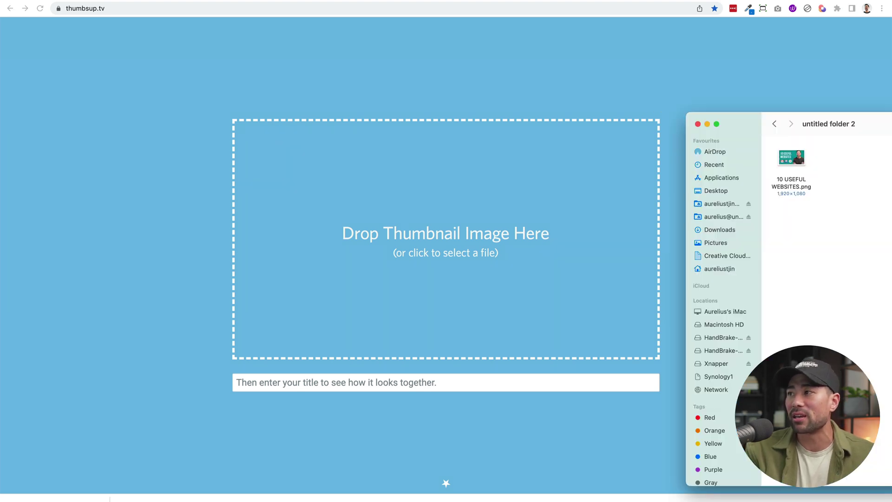
pyautogui.moveTo(791, 158); pyautogui.dragTo(383, 244)
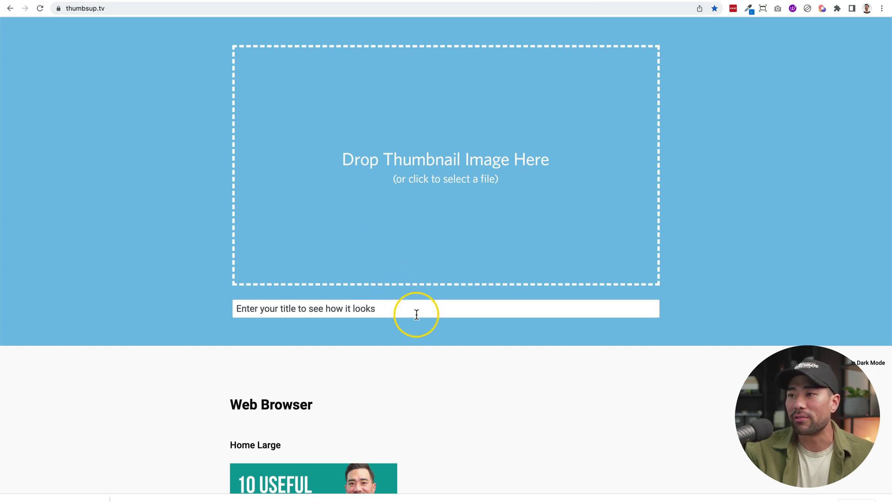
pyautogui.scroll(-3, 416, 313)
# Replace the placeholder title with '10 Useful Productivity Websites To Help You Get More Done'.
pyautogui.tripleClick(356, 184)
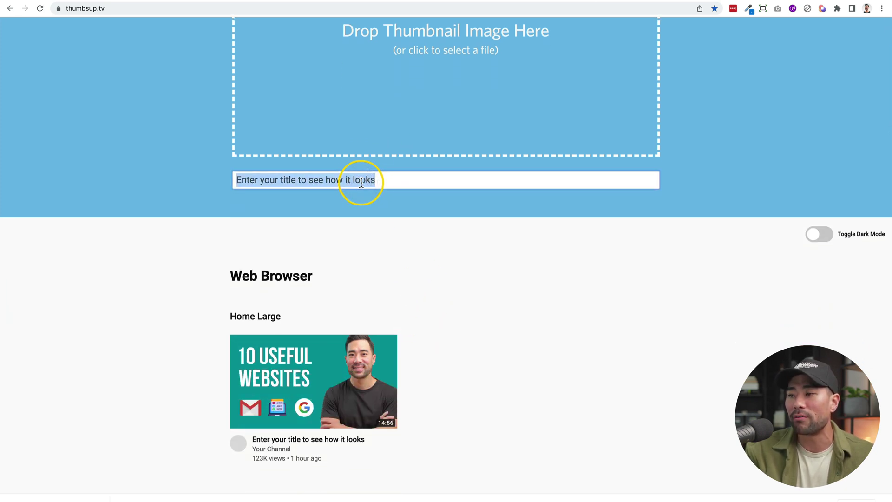
pyautogui.scroll(1, 362, 183)
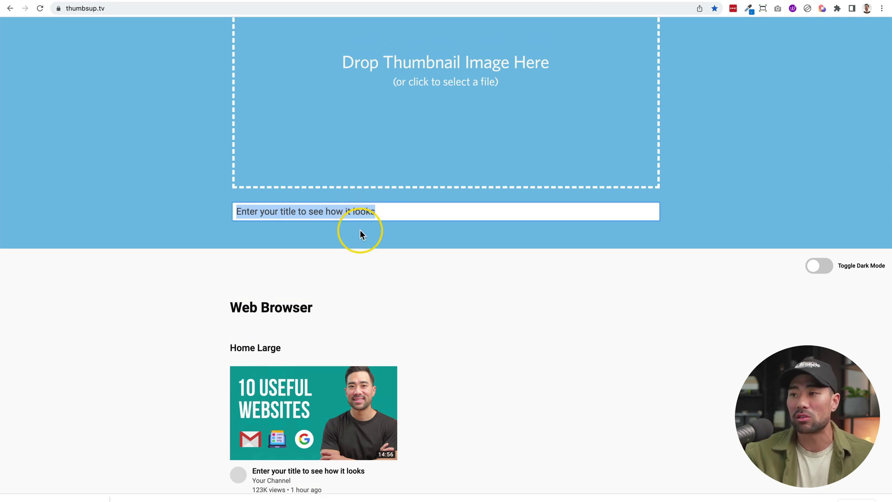
pyautogui.write('10 Useful Productivity Websites To Help You Get More Done')
pyautogui.scroll(-3, 271, 149)
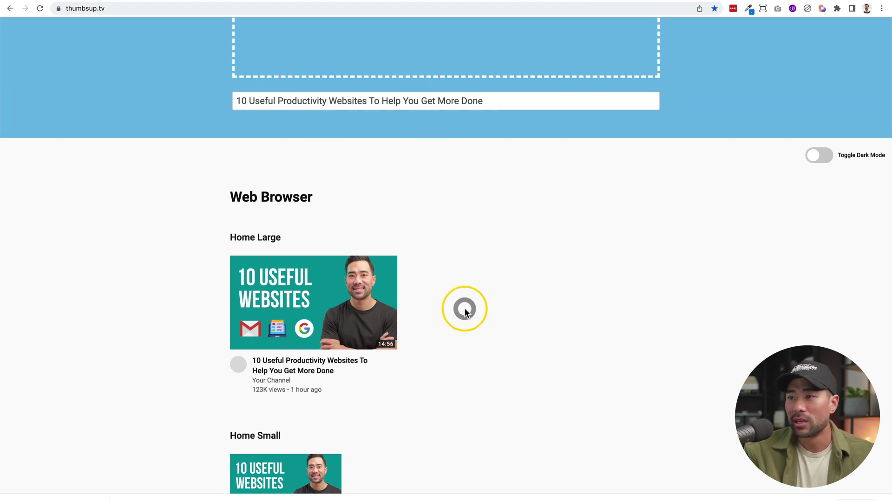
pyautogui.scroll(-5, 465, 310)
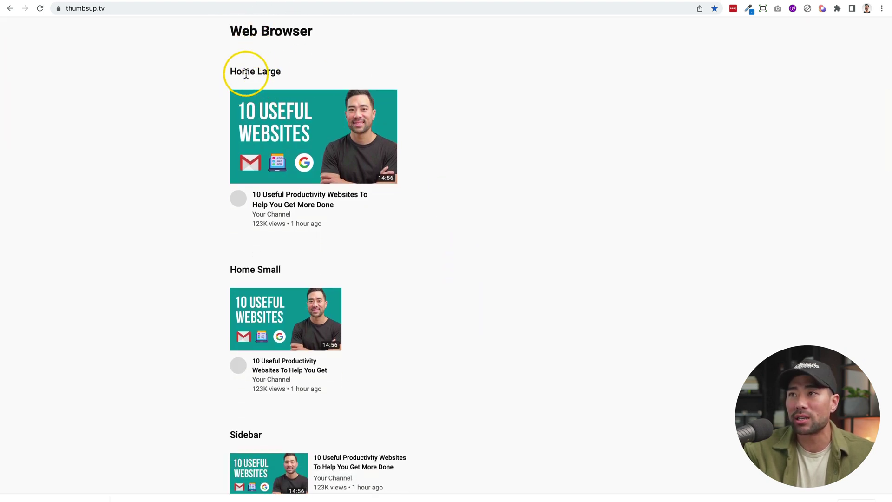
pyautogui.scroll(-1, 308, 275)
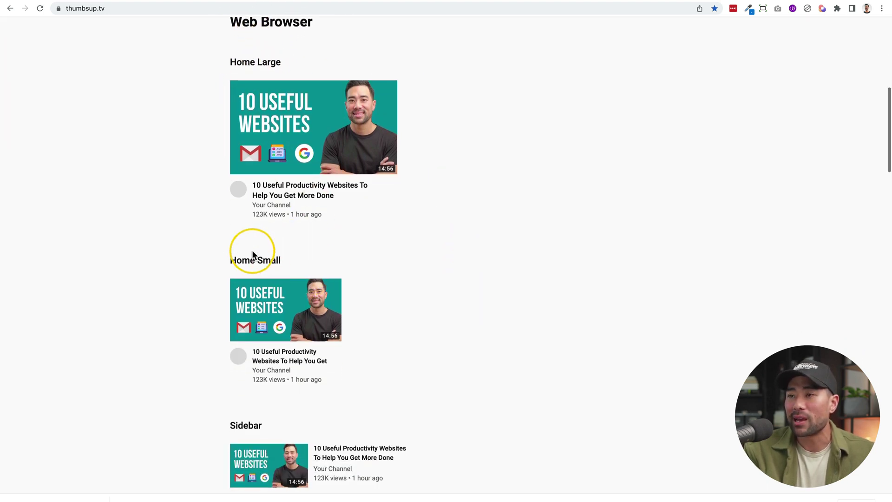
pyautogui.moveTo(242, 261); pyautogui.dragTo(309, 265)
pyautogui.scroll(-6, 308, 263)
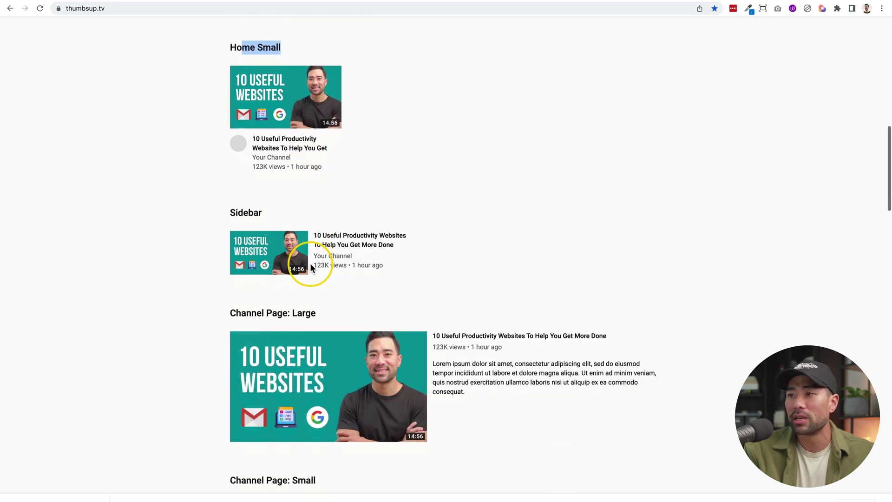
pyautogui.scroll(-8, 353, 278)
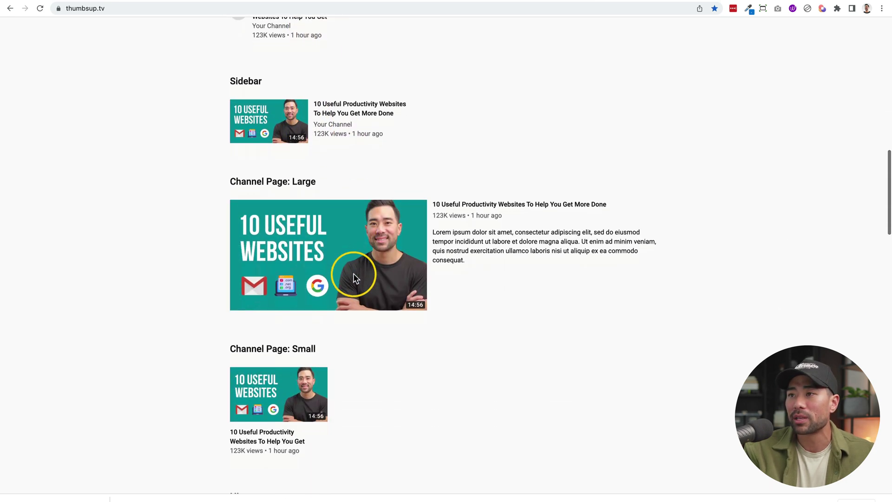
pyautogui.scroll(-14, 345, 258)
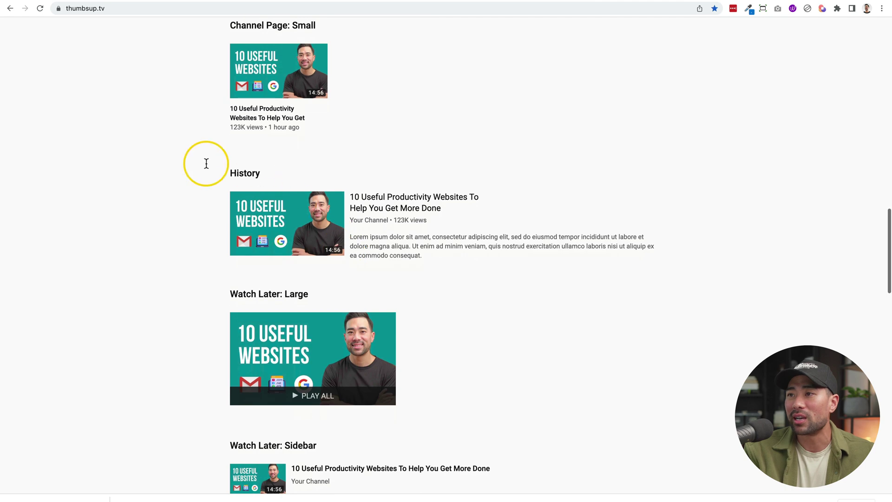
pyautogui.scroll(-1, 259, 228)
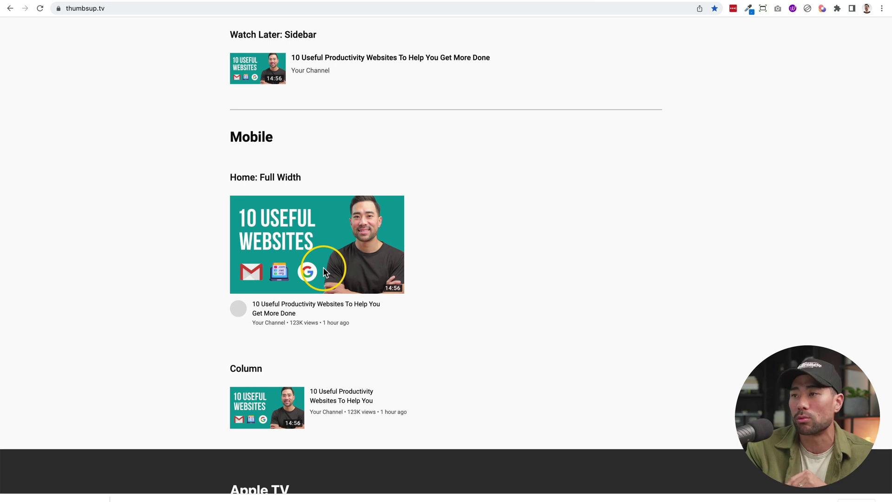
pyautogui.scroll(-1, 323, 269)
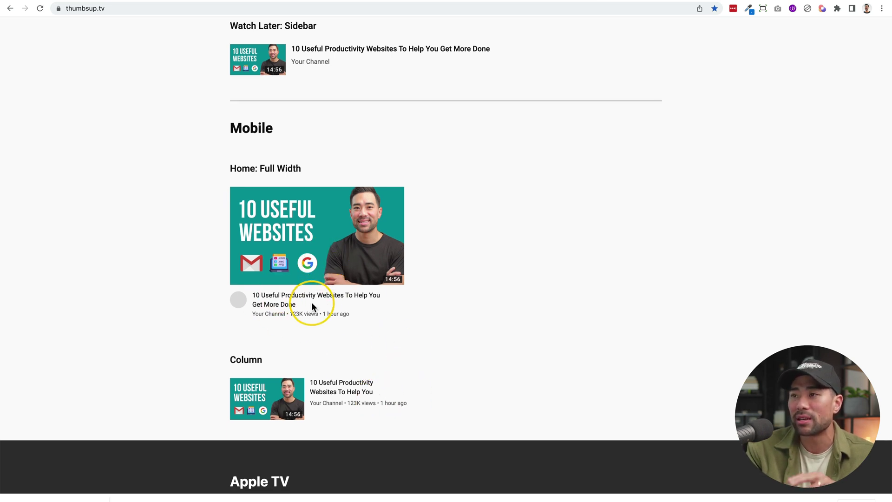
pyautogui.moveTo(313, 307); pyautogui.dragTo(252, 296)
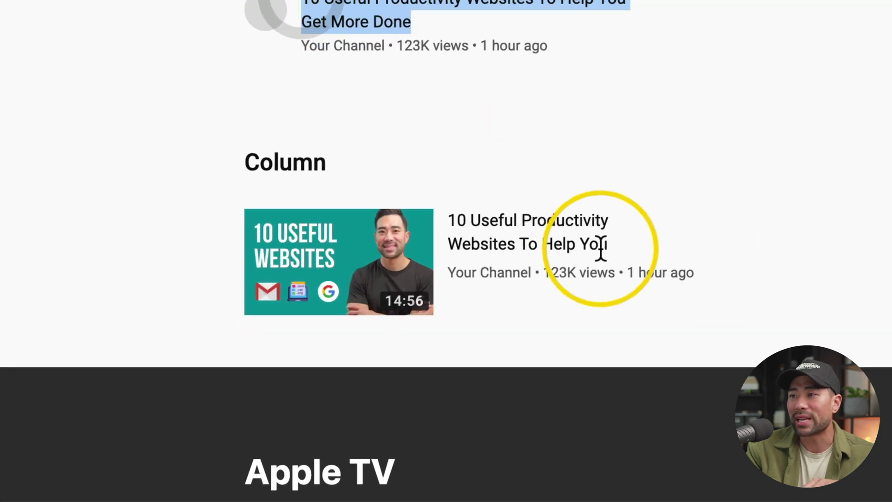
pyautogui.moveTo(458, 220); pyautogui.dragTo(611, 249)
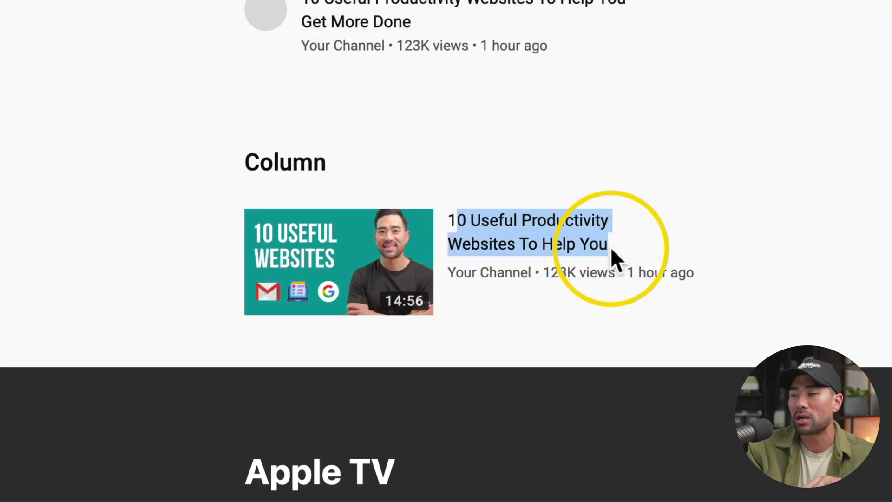
pyautogui.click(609, 245)
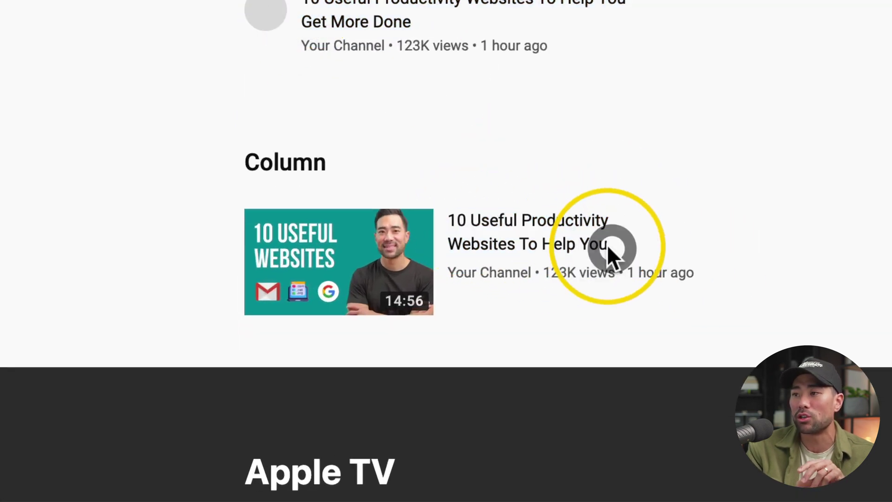
pyautogui.click(657, 246)
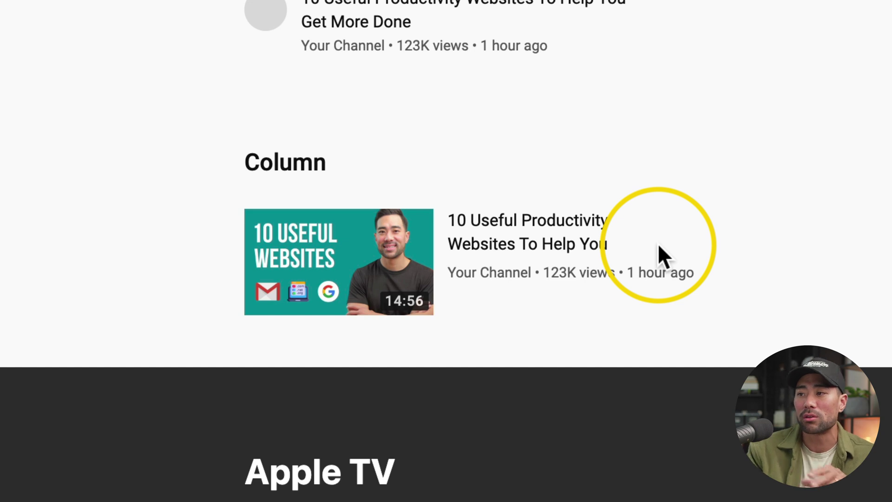
pyautogui.scroll(3, 392, 392)
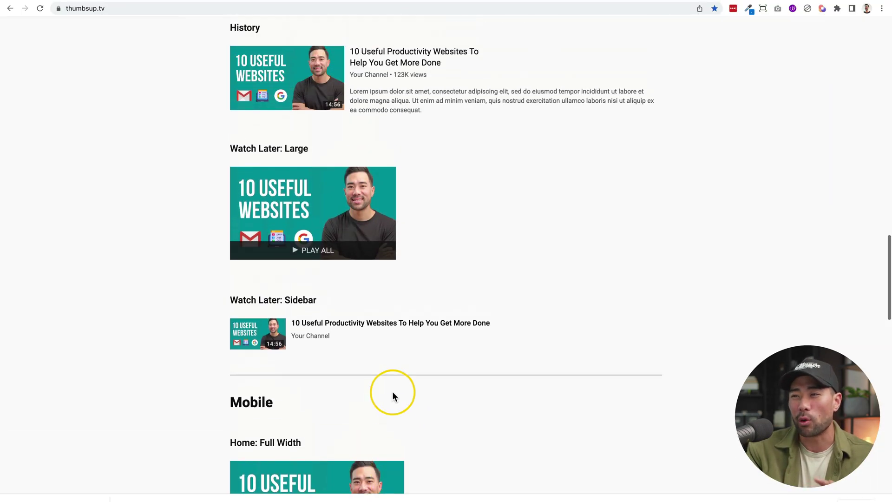
pyautogui.scroll(6, 393, 391)
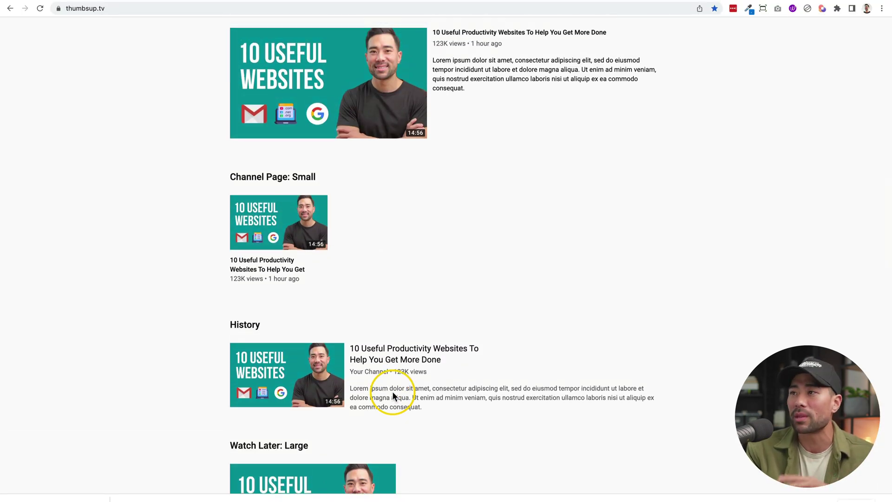
pyautogui.scroll(4, 392, 393)
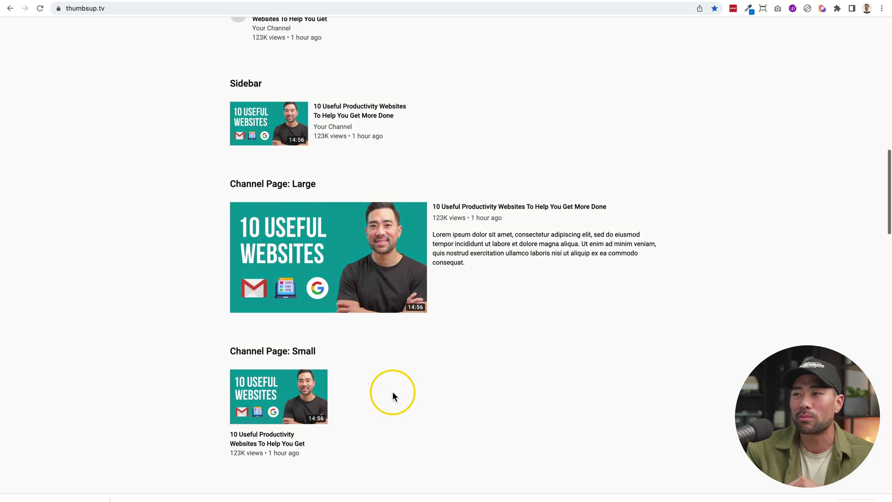